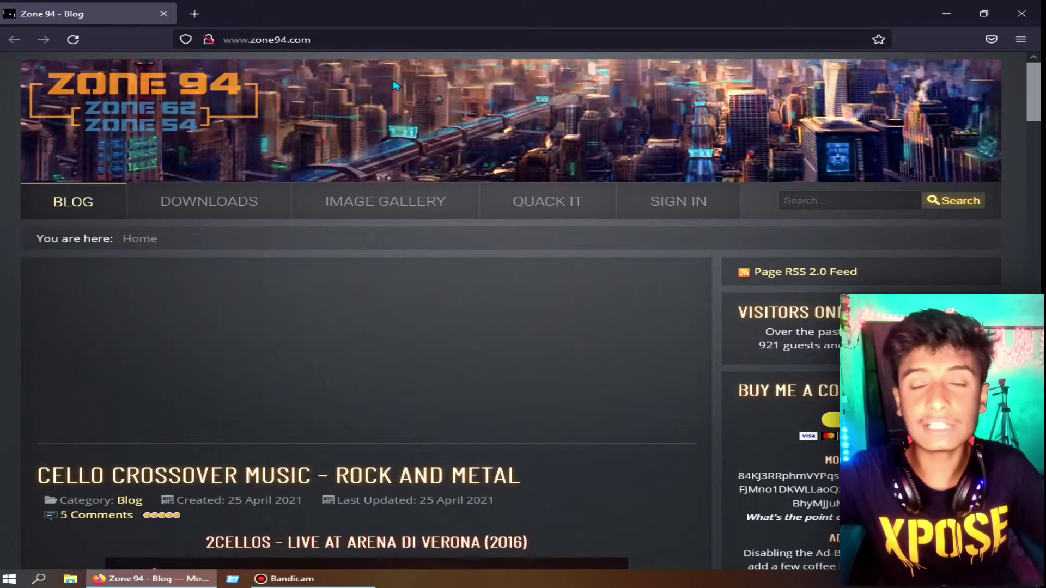
Replace the Zone 94 page with a new tab and search Google for the suggested query "msi player new varshon 2022"
click(188, 12)
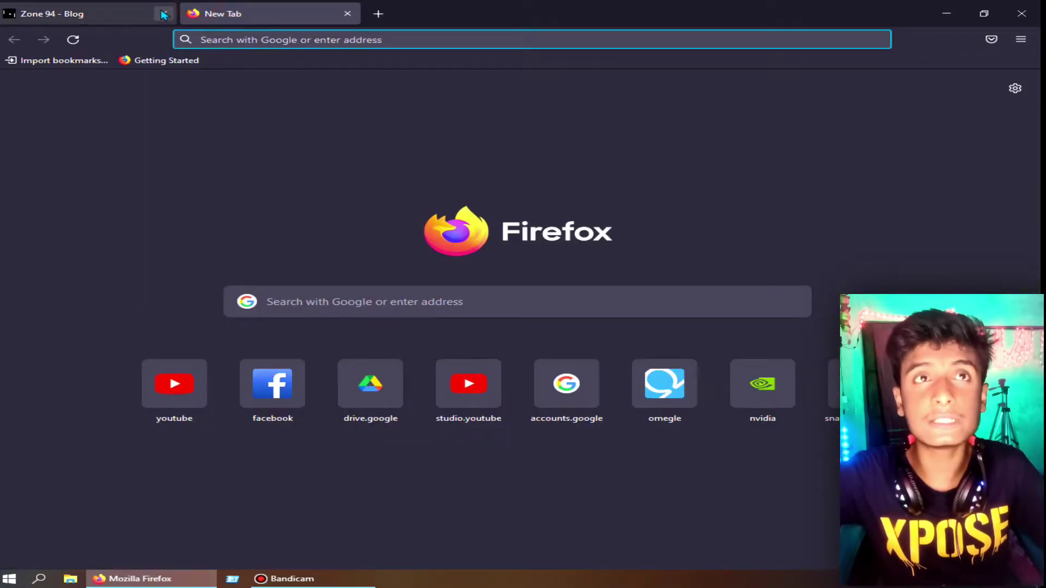
click(164, 13)
click(241, 39)
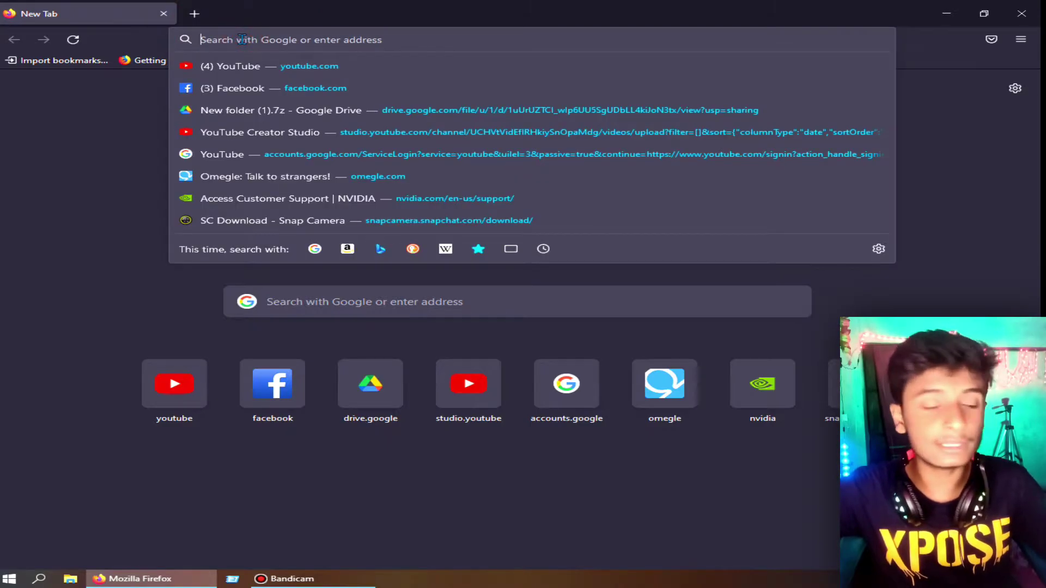
text(msi player 2022)
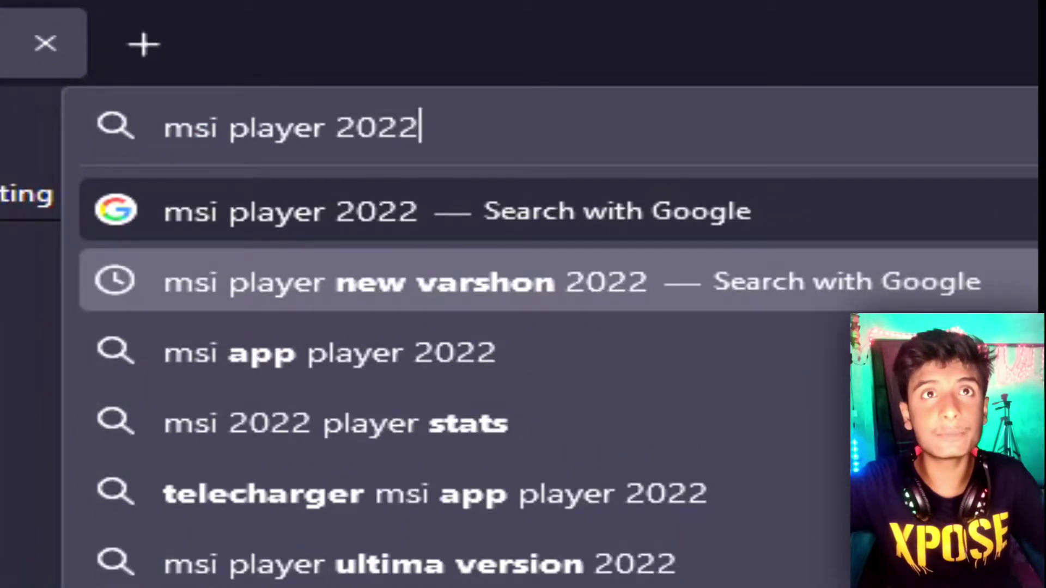
click(1025, 281)
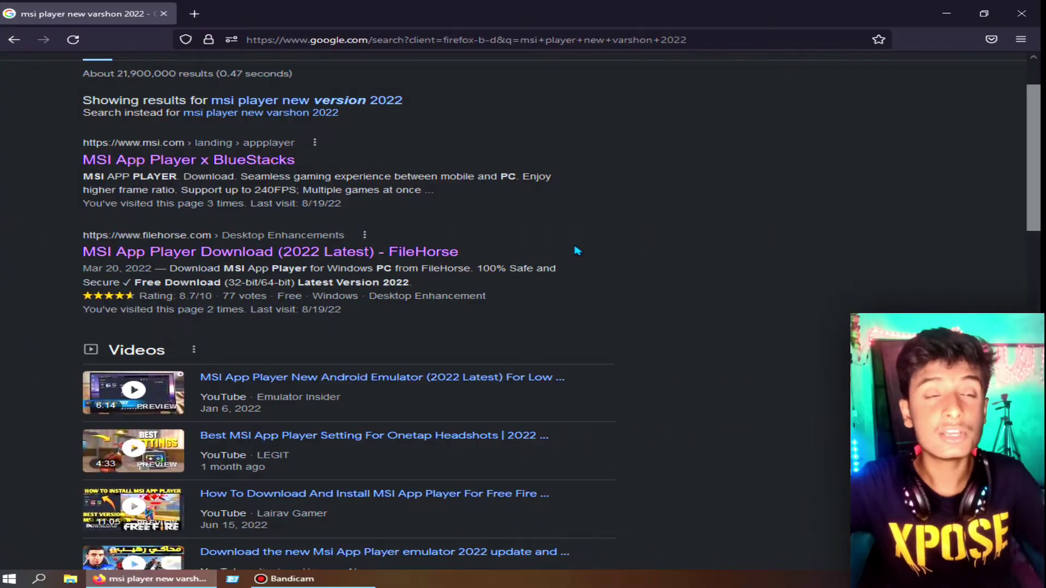
Open the FileHorse search result for MSI App Player and start the download of MSI App Player 4.0.0
scroll(490, 382, up, 2)
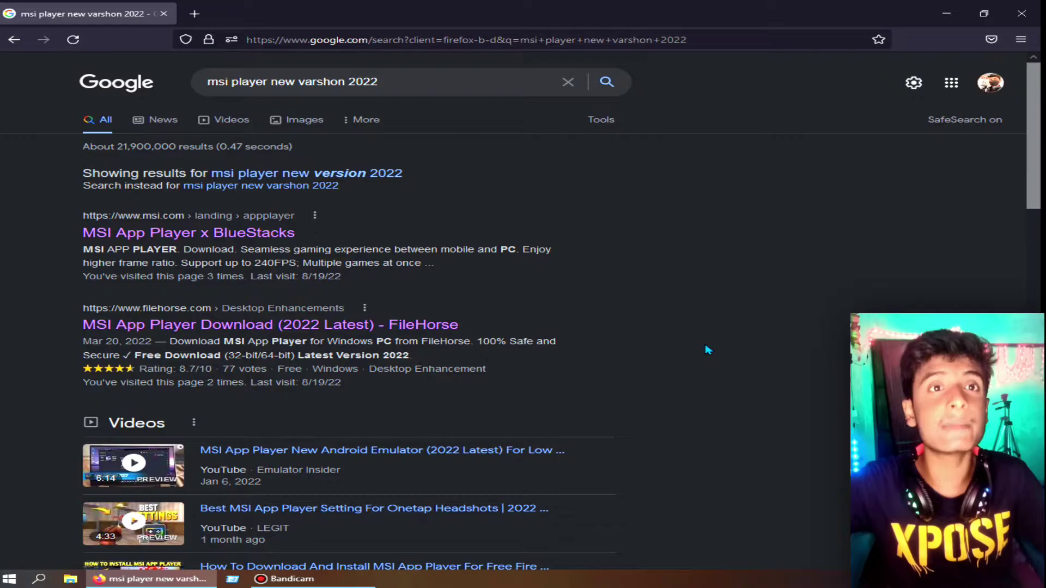
scroll(490, 327, down, 2)
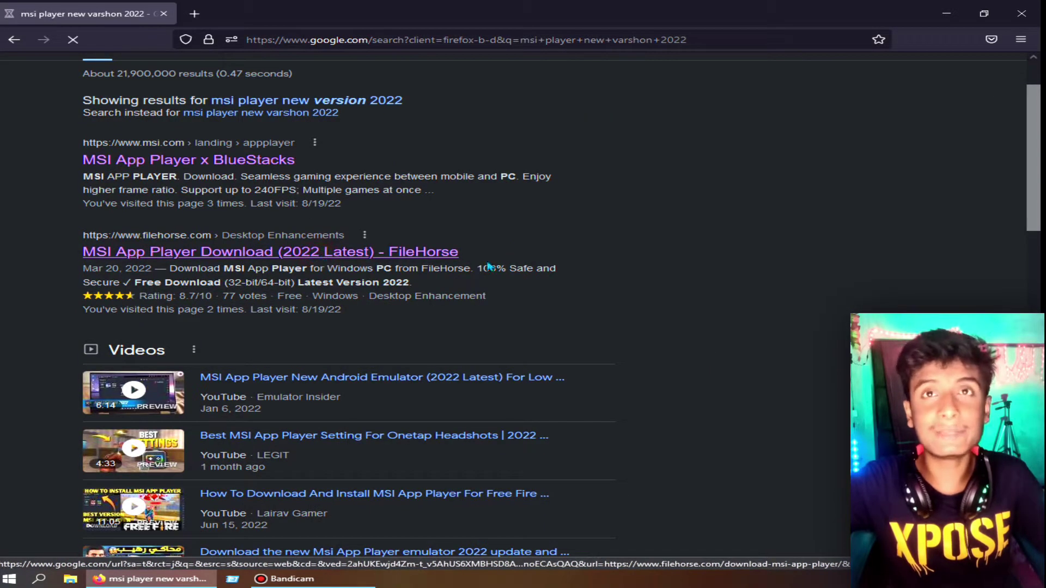
click(322, 268)
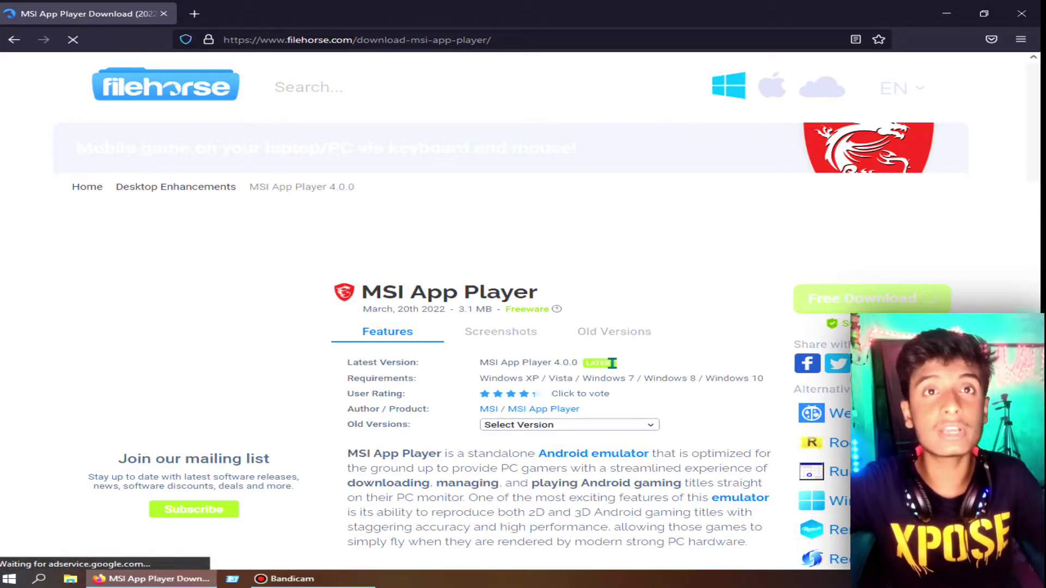
scroll(542, 377, down, 2)
scroll(542, 377, up, 2)
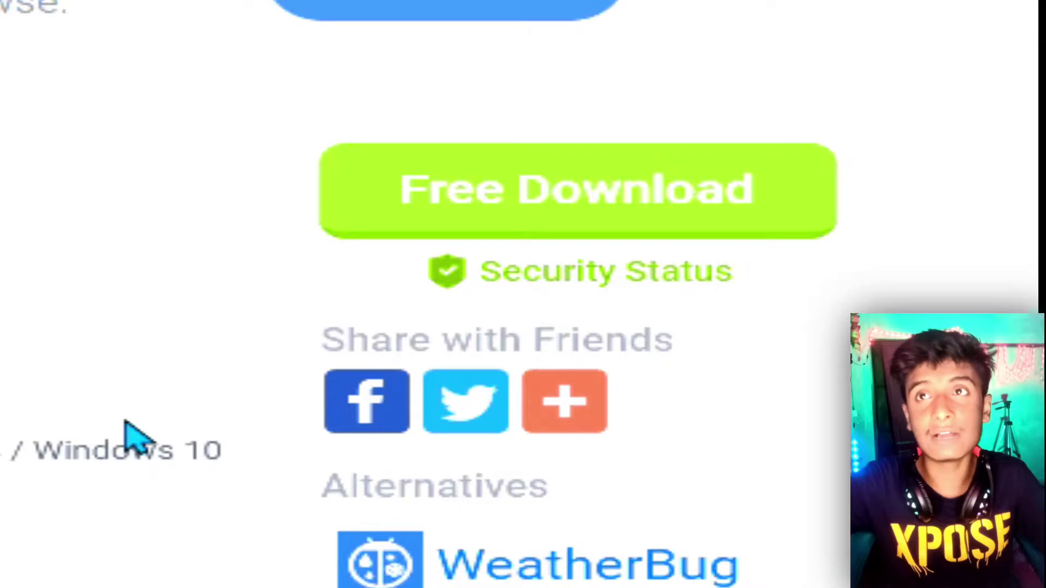
scroll(133, 436, down, 2)
scroll(134, 436, up, 2)
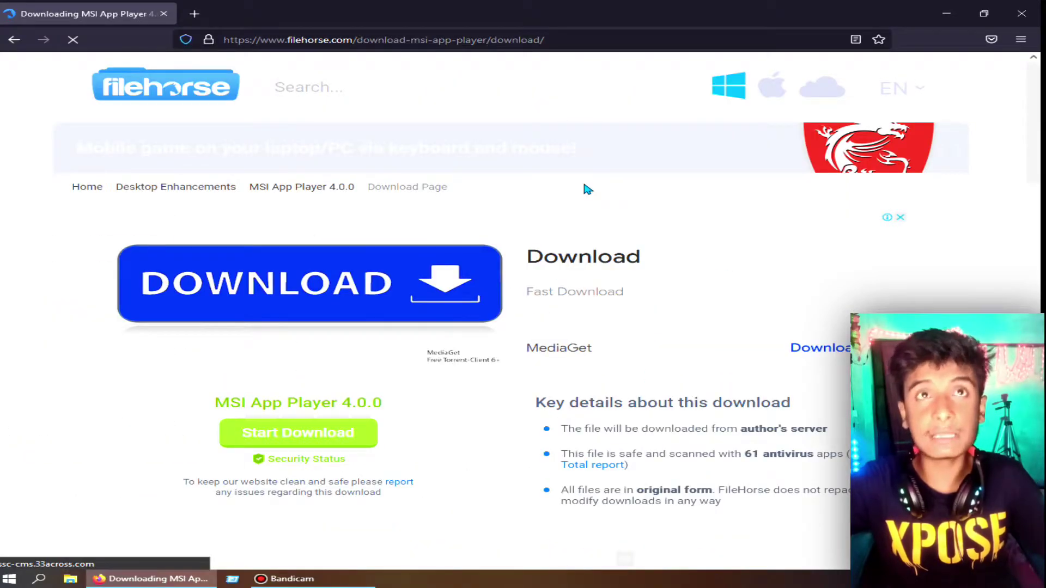
click(318, 434)
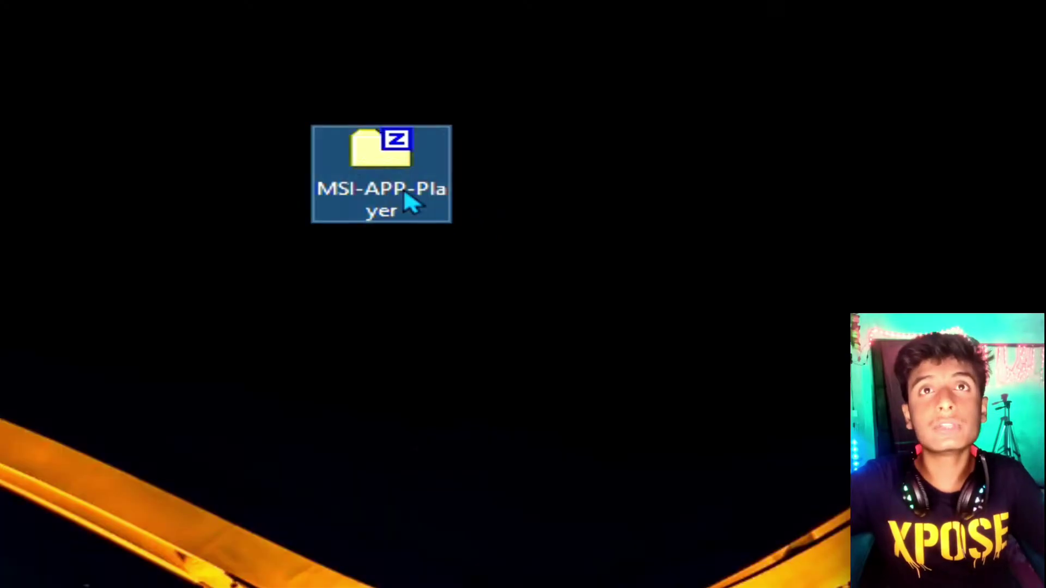
Extract the MSI-APP-Player archive onto the desktop and place the extracted MSI APP Player installer beside the archive
drag(406, 198, 586, 131)
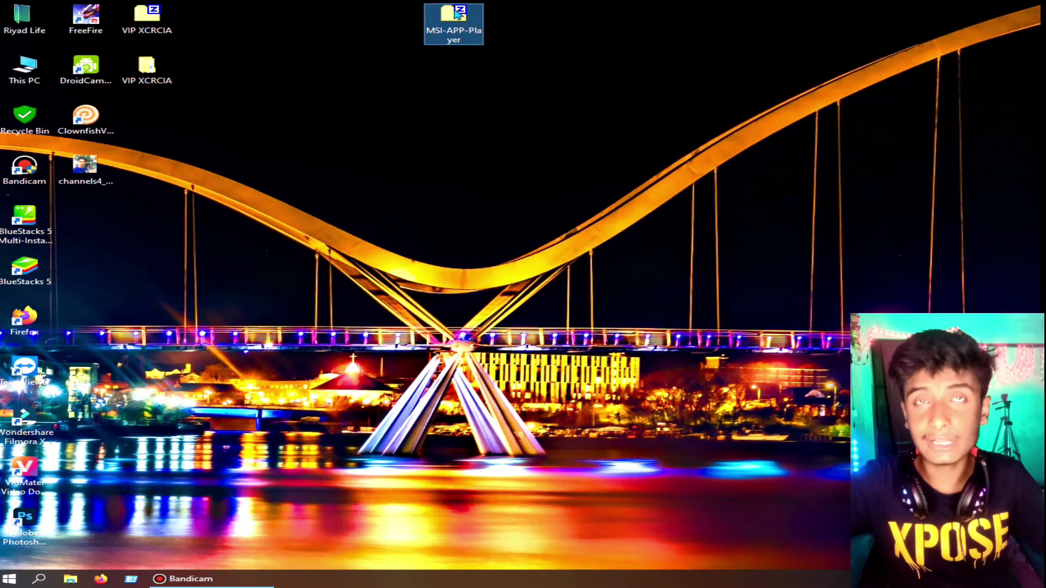
right_click(466, 24)
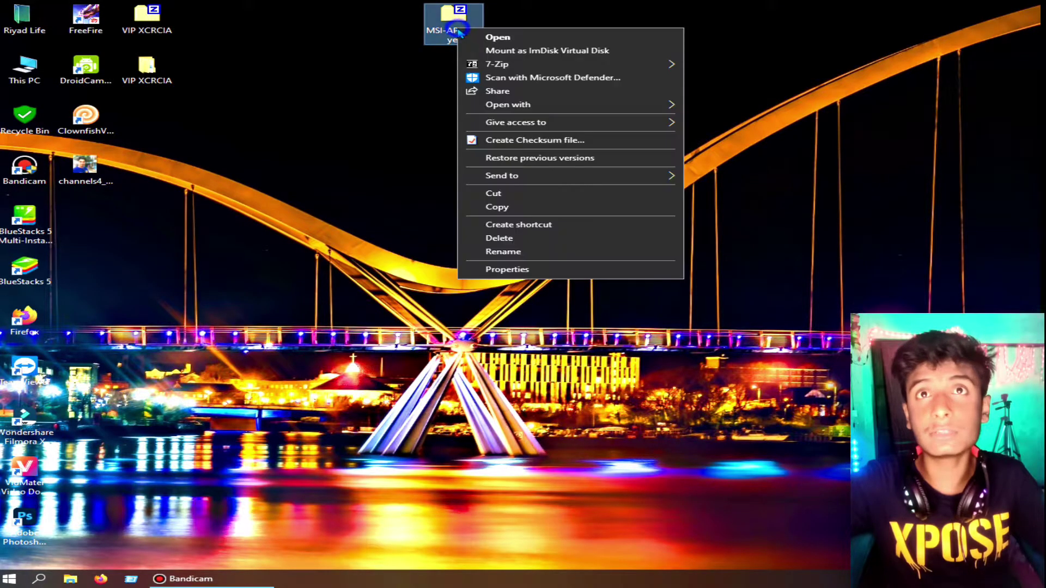
mouse_move(512, 64)
click(719, 105)
drag(572, 32, 510, 31)
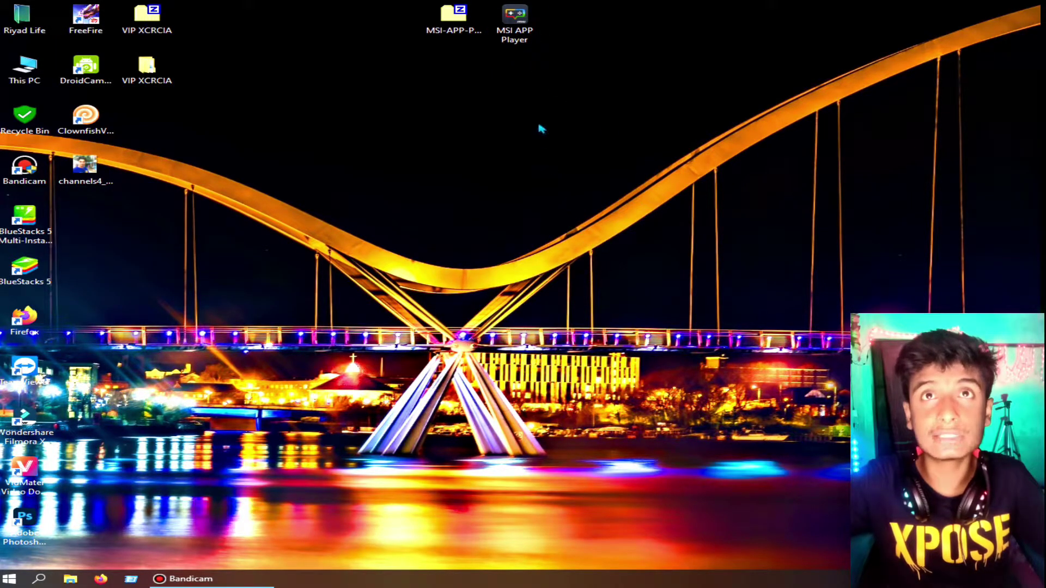
Run the MSI APP Player installer, allow it to make changes to the device and start the installation
double_click(514, 19)
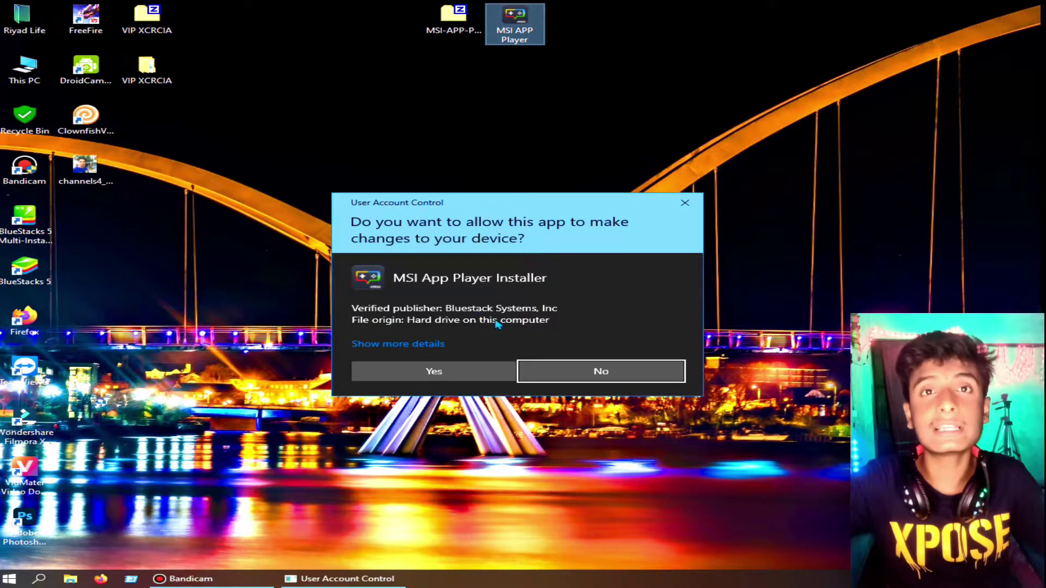
click(474, 377)
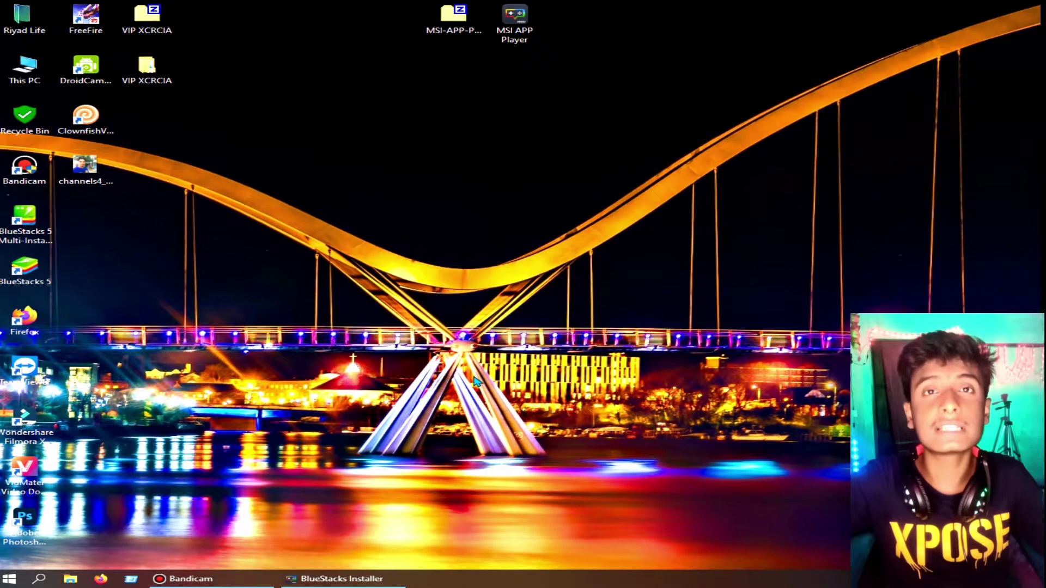
click(513, 397)
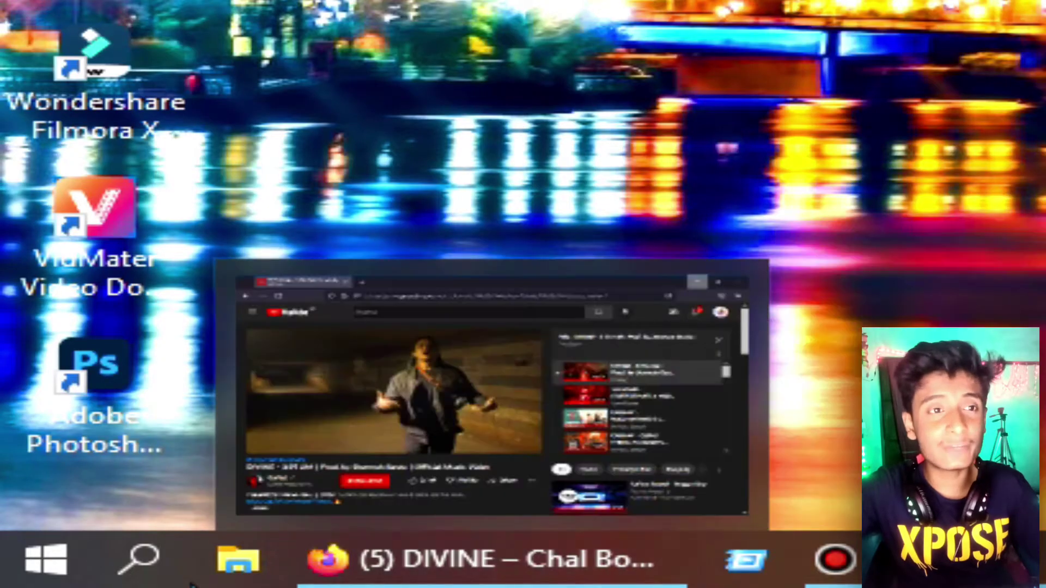
Find the Windows Graphics settings and add the desktop's MSI APP Player file to the graphics performance preference list
click(43, 579)
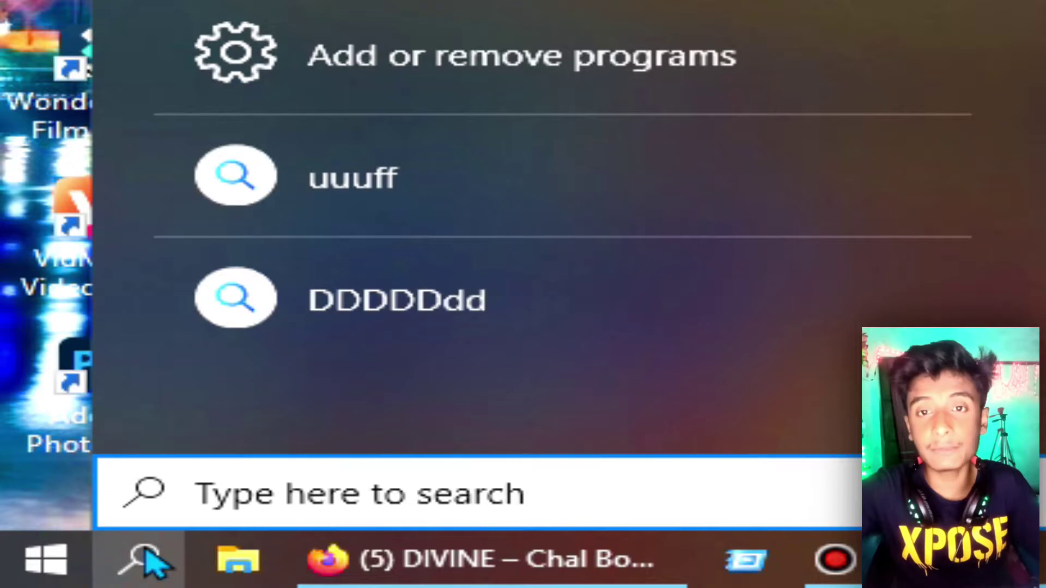
text(graphics)
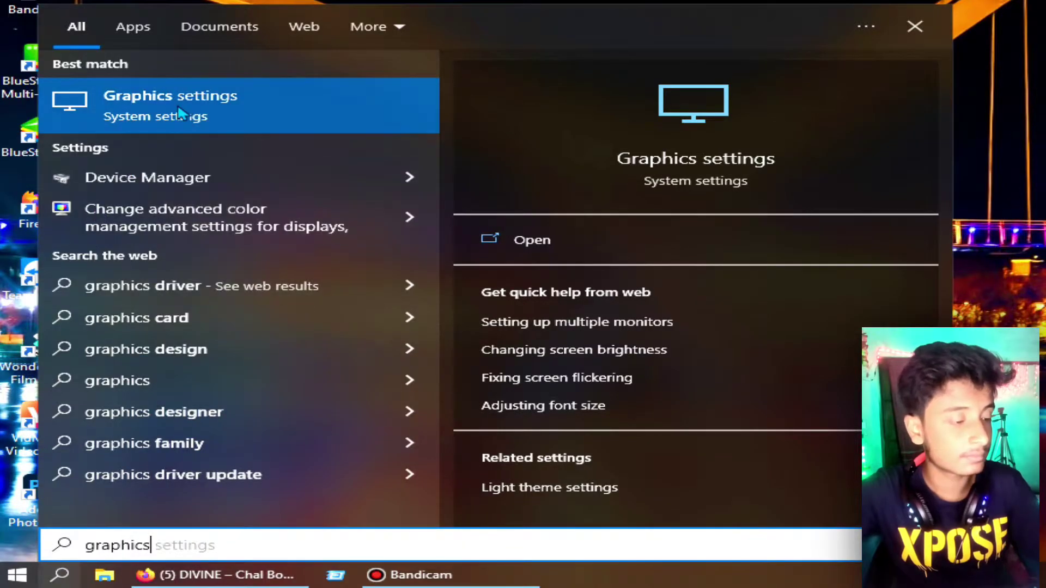
click(181, 113)
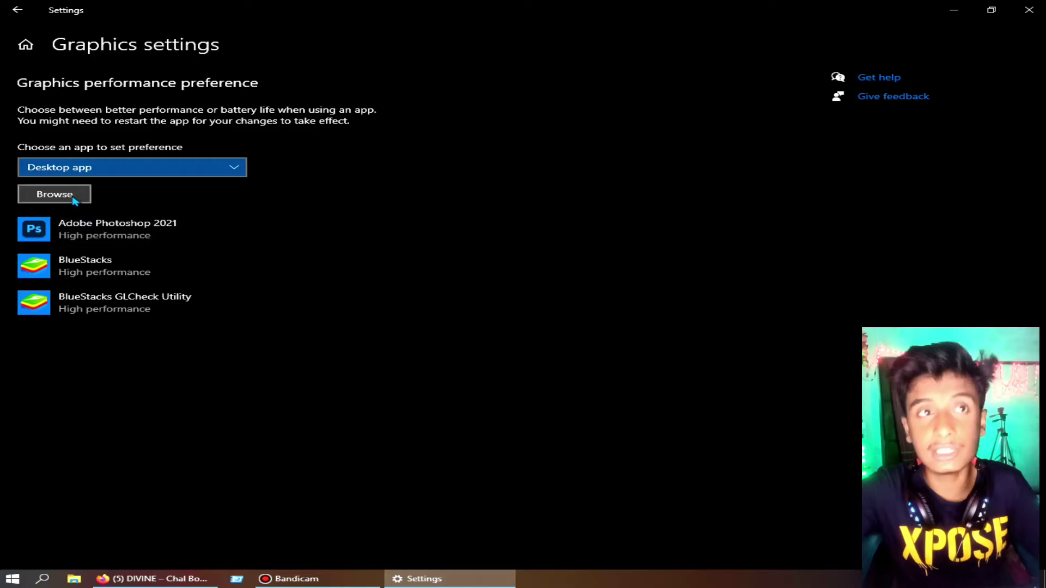
click(89, 194)
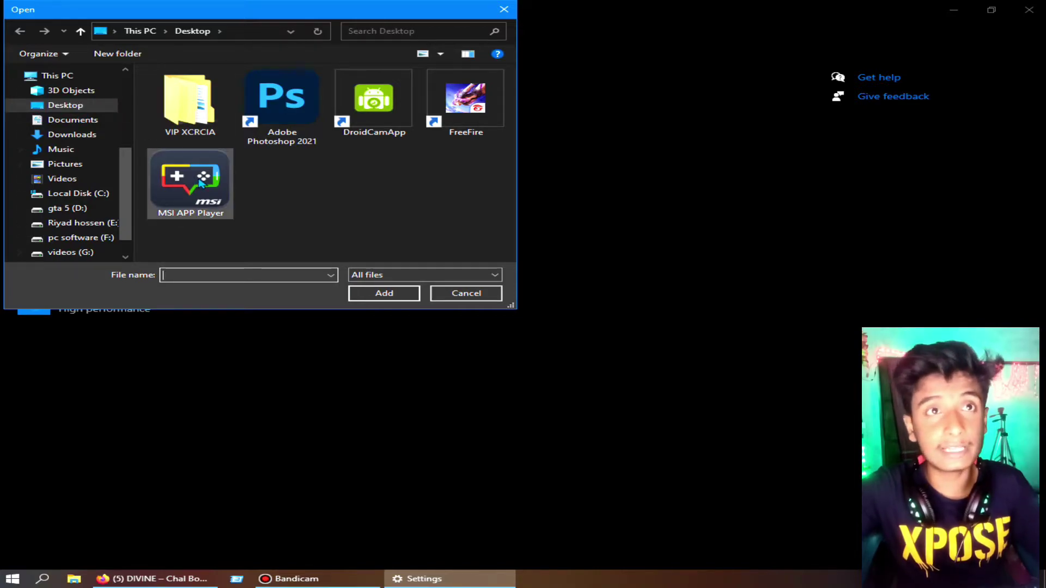
click(200, 183)
click(392, 294)
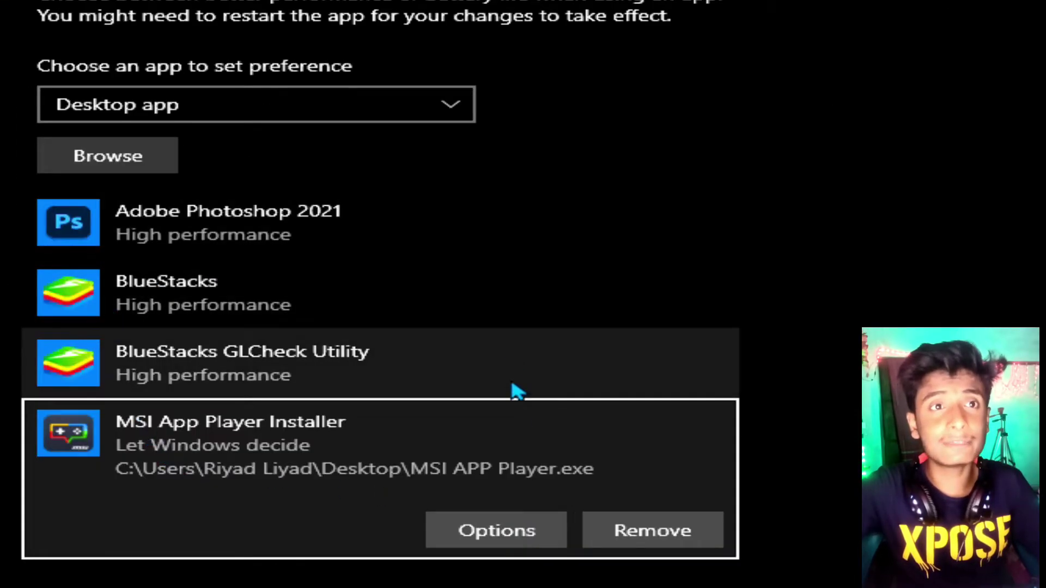
Set the graphics preference of MSI App Player Installer to High performance and save it
click(493, 531)
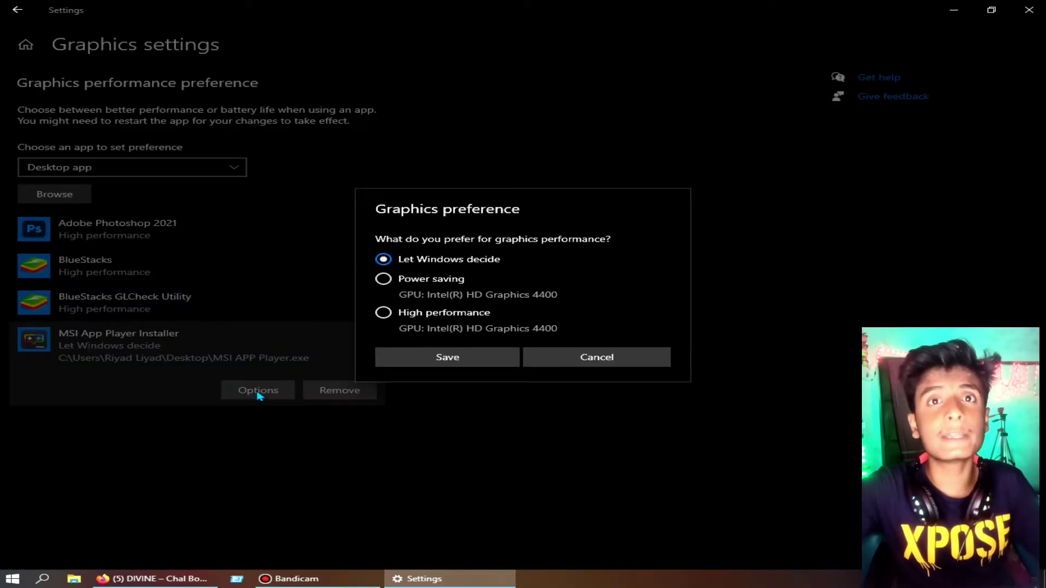
click(383, 312)
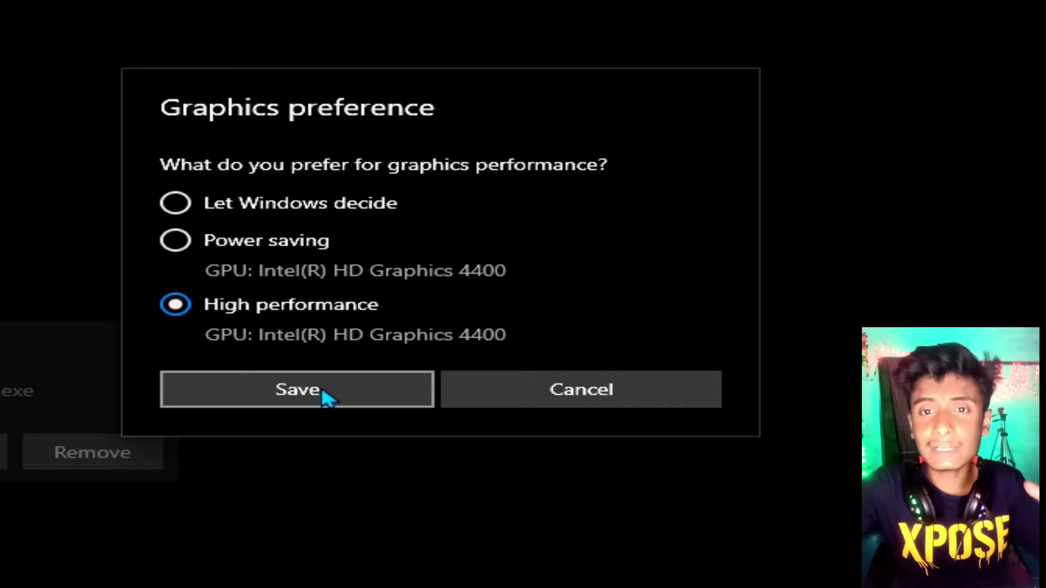
click(322, 388)
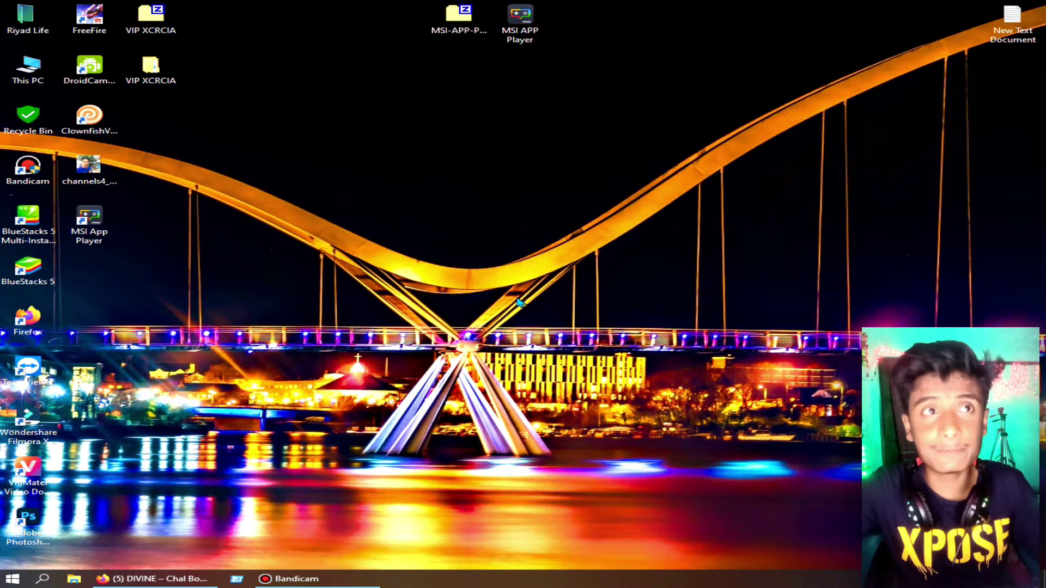
Launch MSI App Player and set the CPU allocation in its engine settings to Custom with 4 cores
double_click(89, 220)
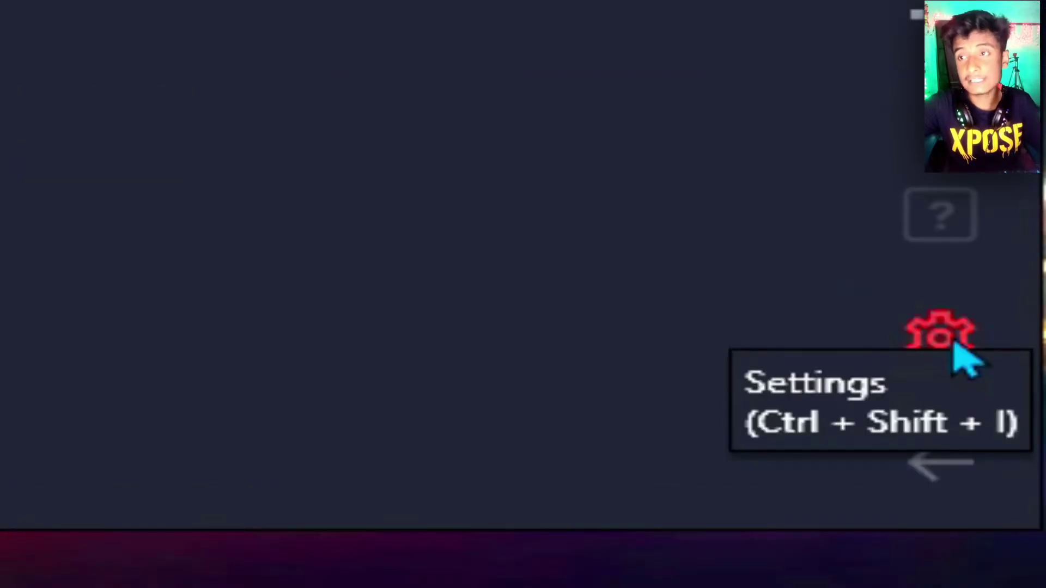
click(954, 348)
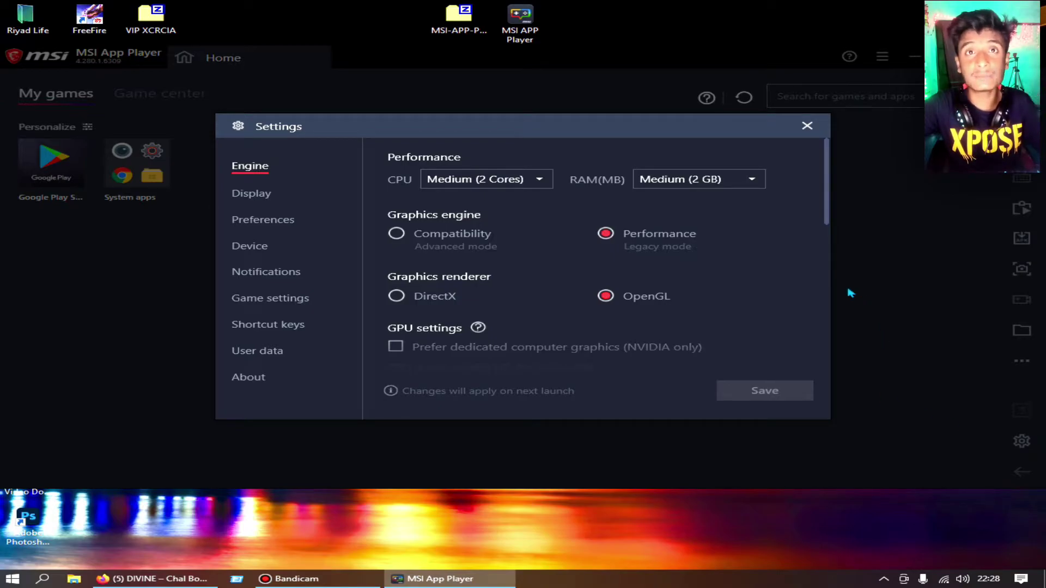
click(534, 182)
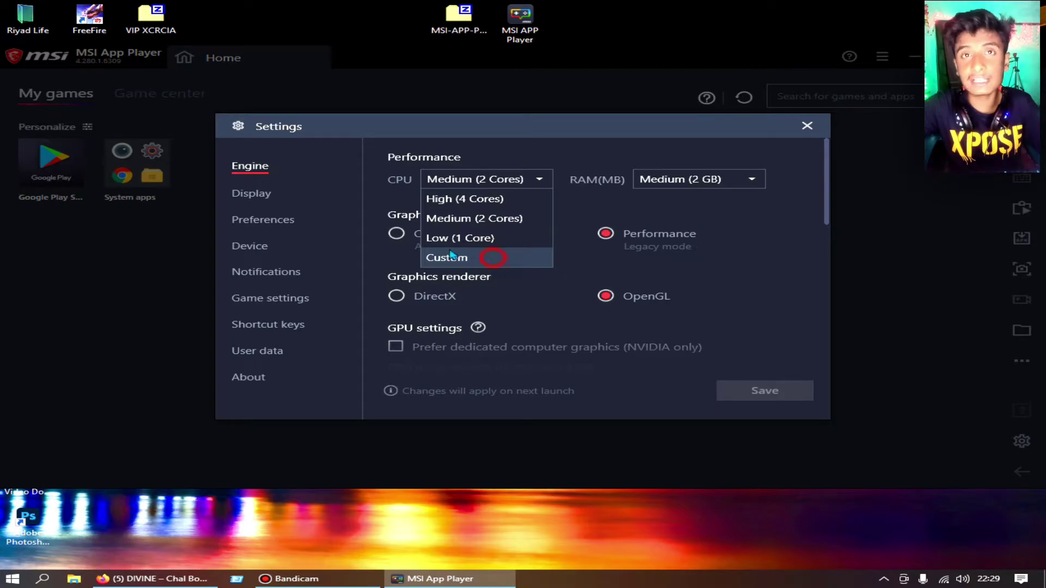
click(492, 259)
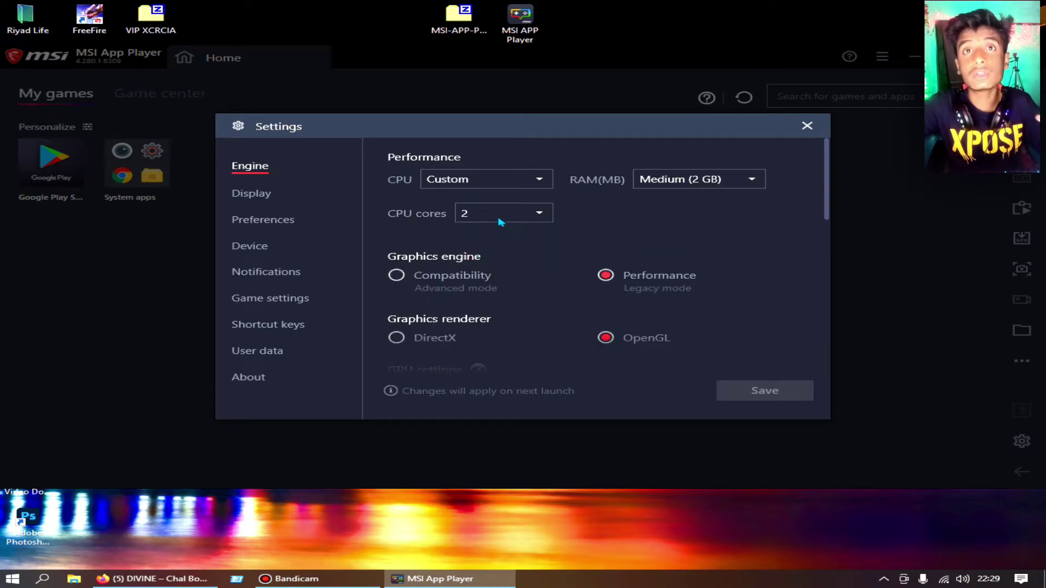
click(540, 213)
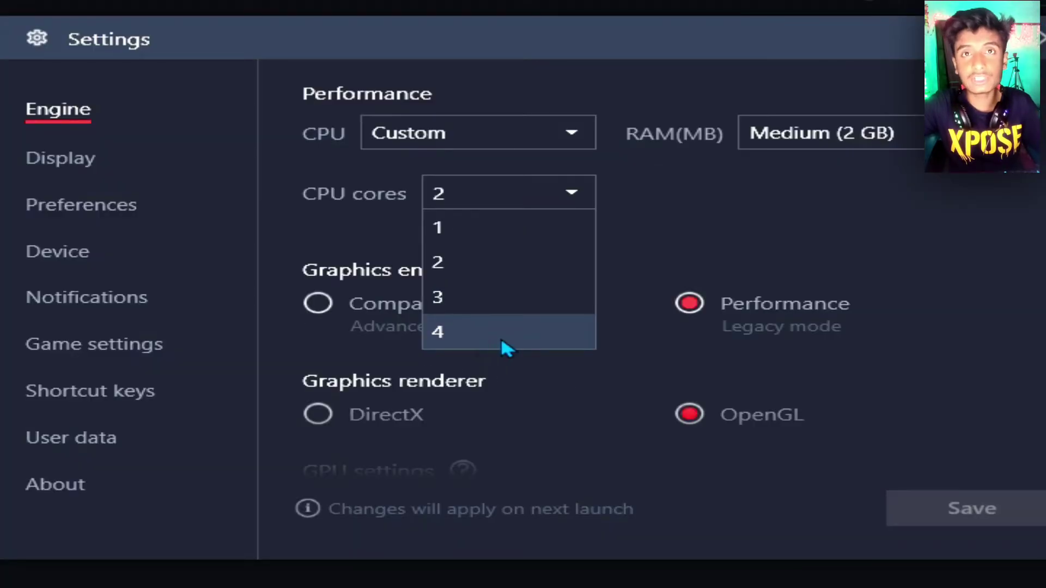
click(479, 335)
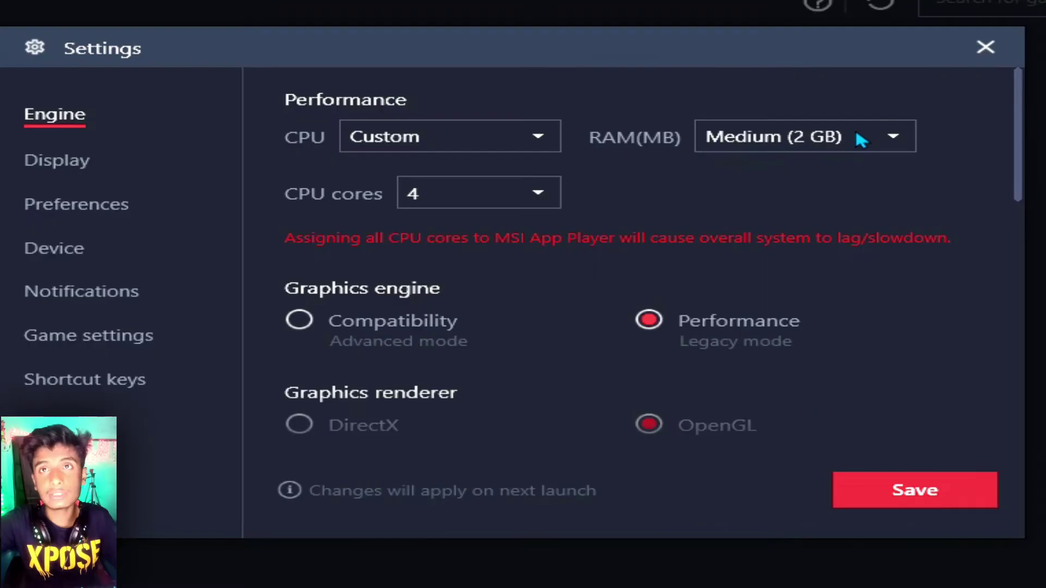
Set the emulator's RAM allocation to Custom with 4096 MB
click(741, 180)
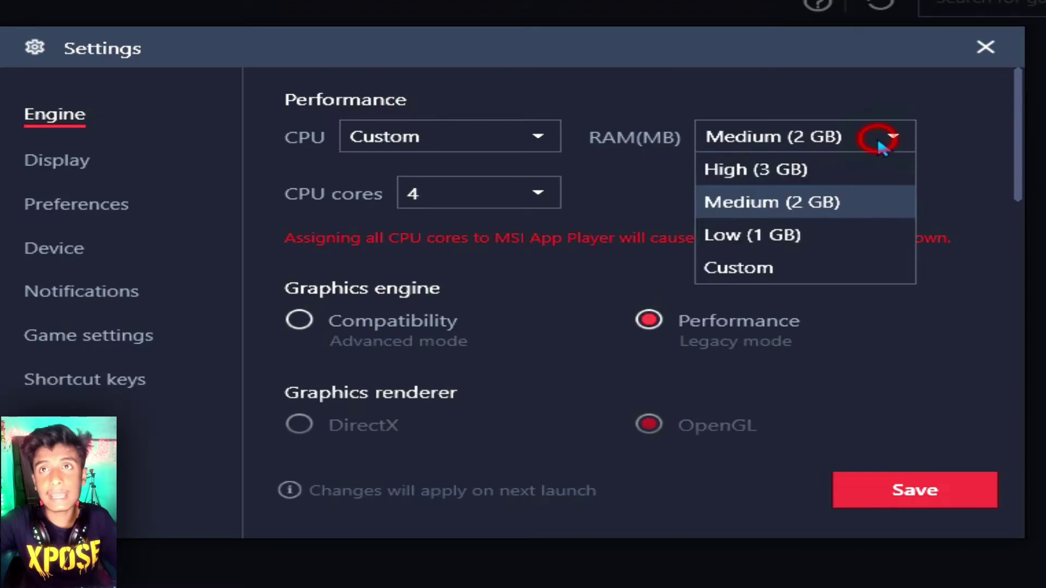
click(770, 264)
drag(749, 199, 994, 227)
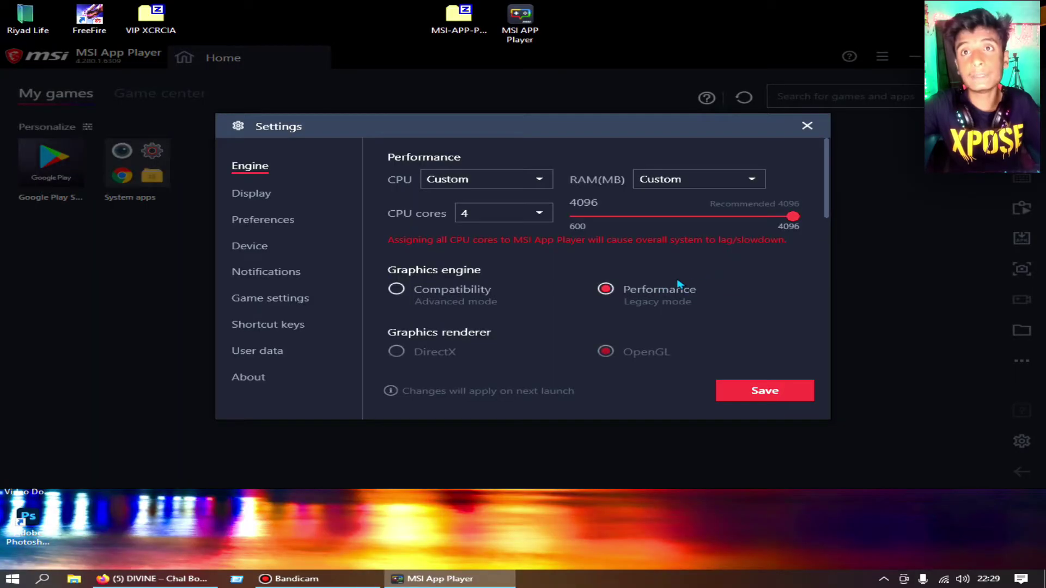
Enable high frame rates and the display of FPS during gameplay in the emulator's engine settings
scroll(773, 312, down, 3)
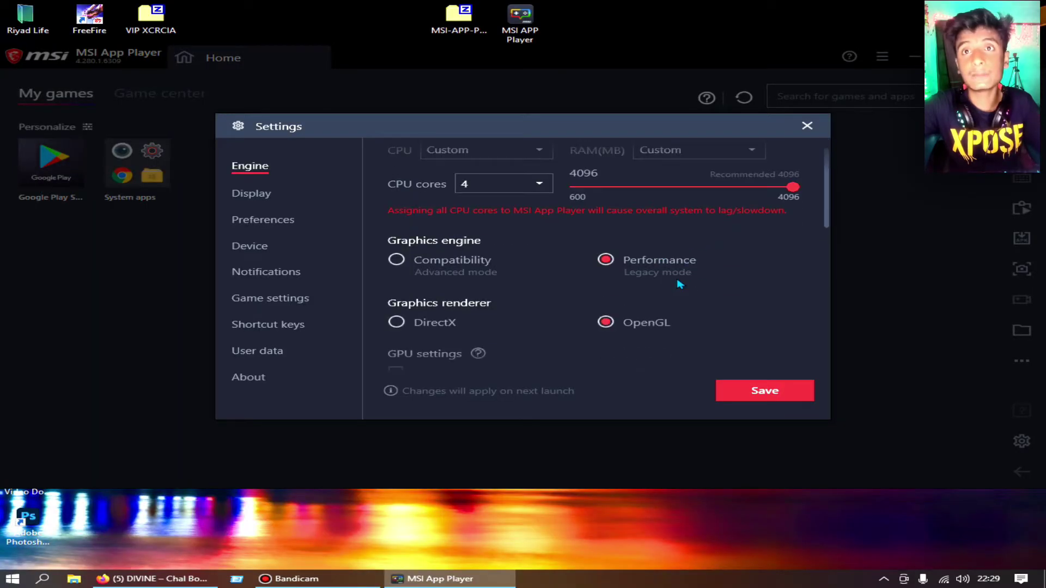
scroll(679, 284, down, 1)
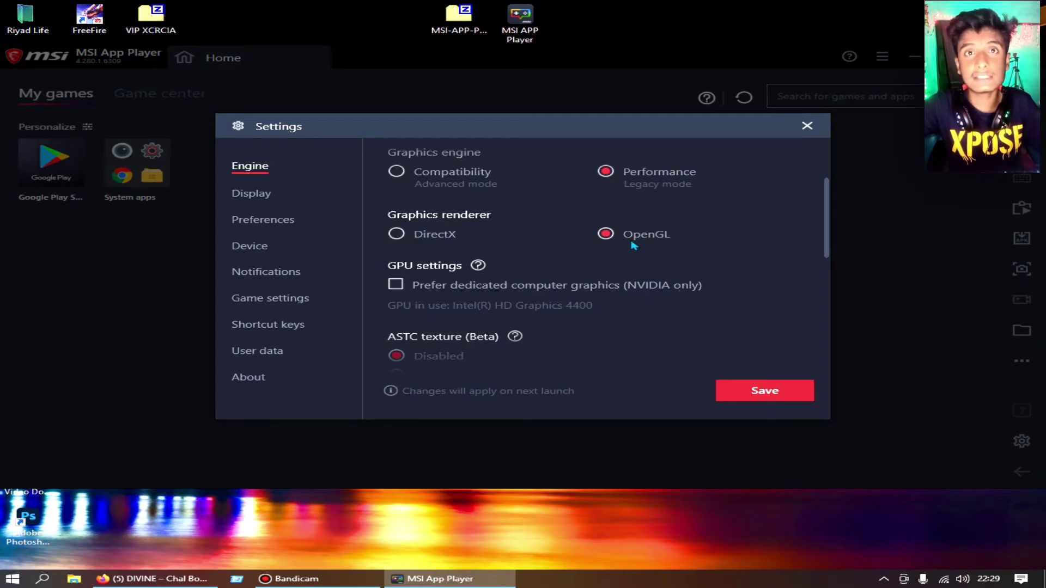
scroll(651, 239, down, 1)
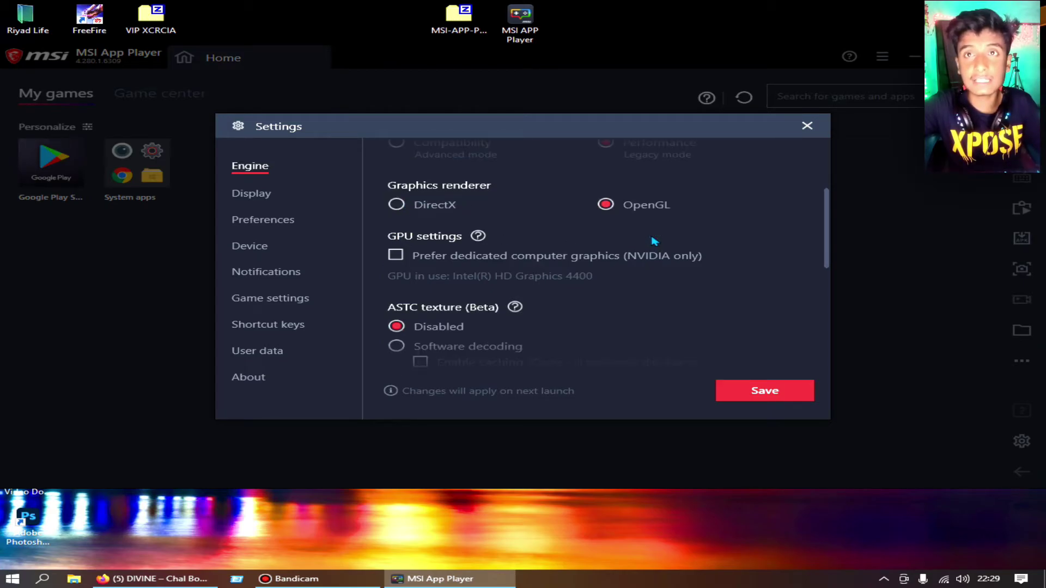
scroll(655, 241, down, 2)
scroll(654, 242, down, 3)
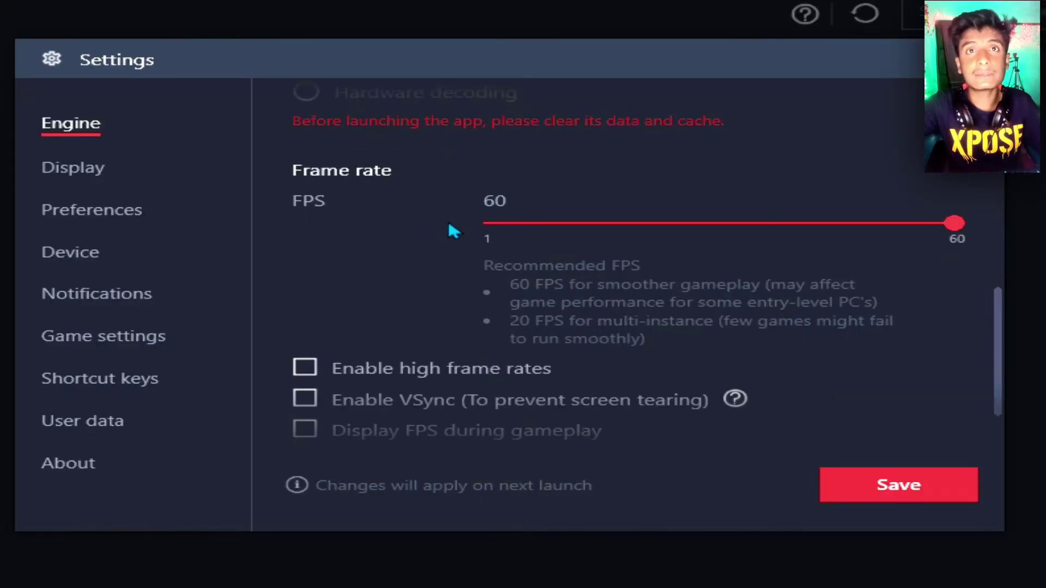
scroll(458, 221, down, 1)
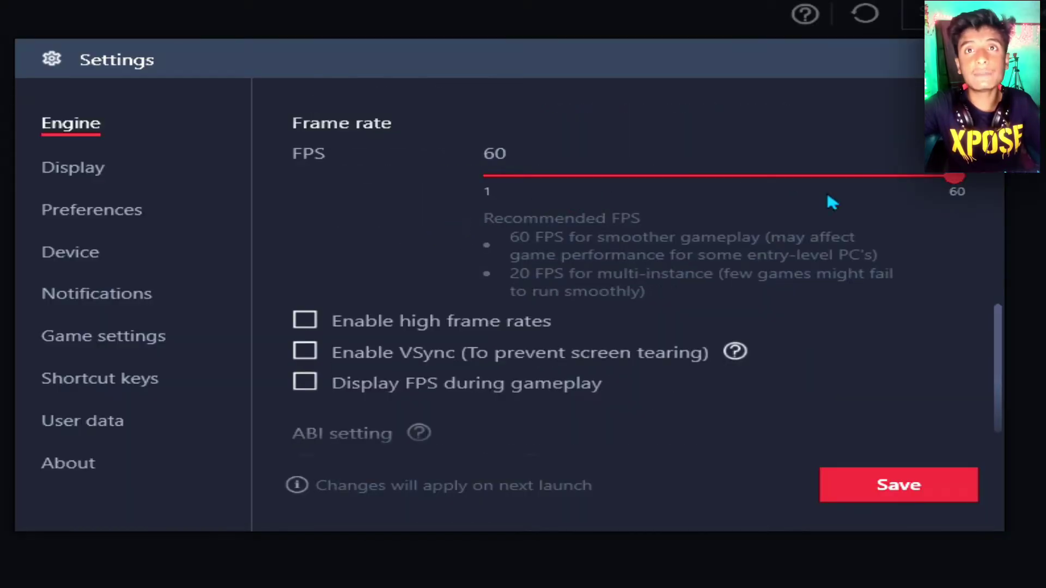
click(308, 322)
scroll(427, 273, down, 1)
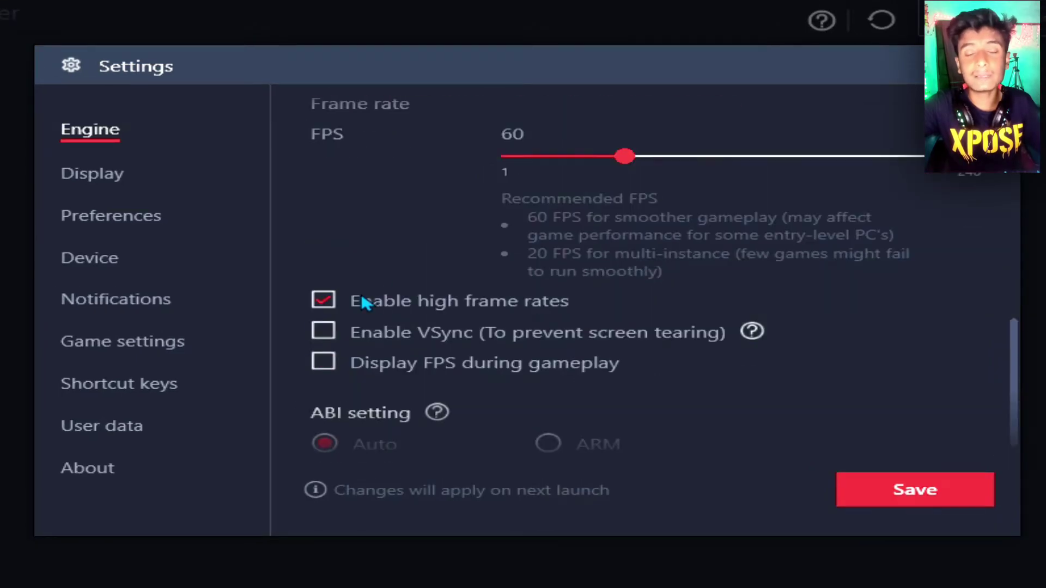
click(324, 363)
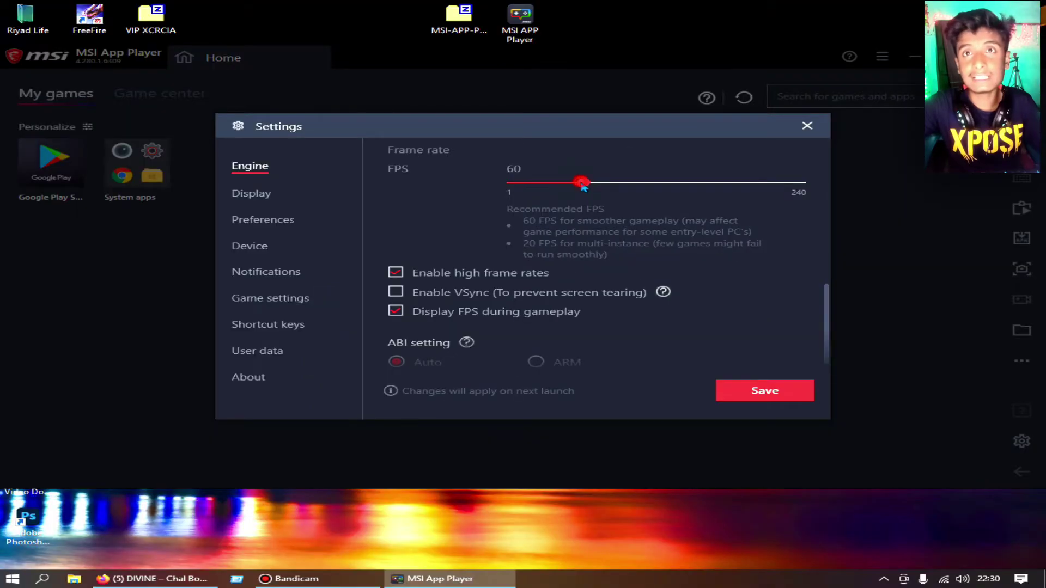
Raise the emulator's frame rate to 240 FPS, save the engine settings and restart the player
drag(583, 186, 806, 184)
scroll(555, 245, down, 1)
scroll(554, 245, up, 6)
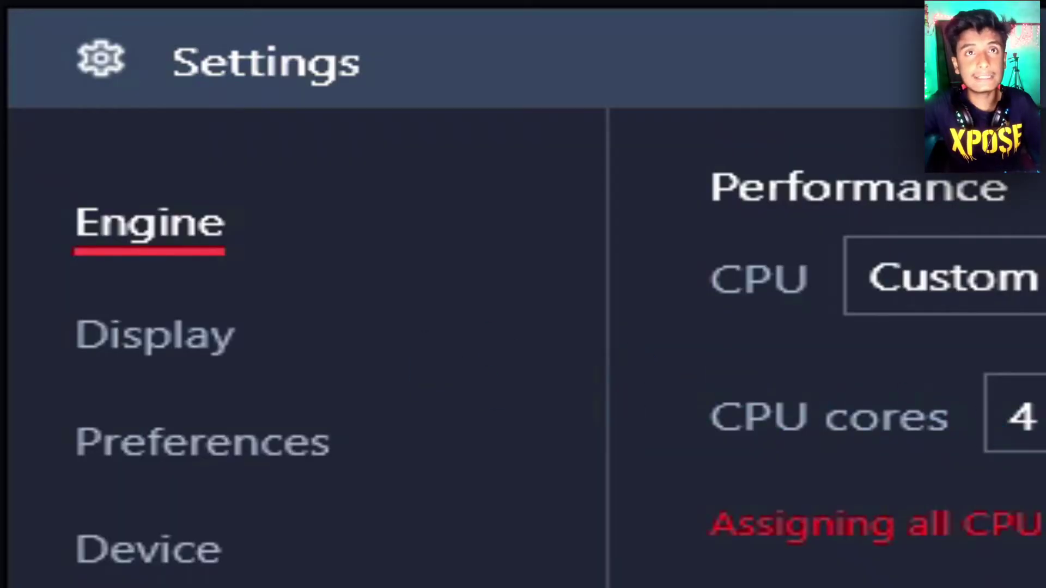
scroll(545, 261, down, 4)
scroll(670, 255, down, 3)
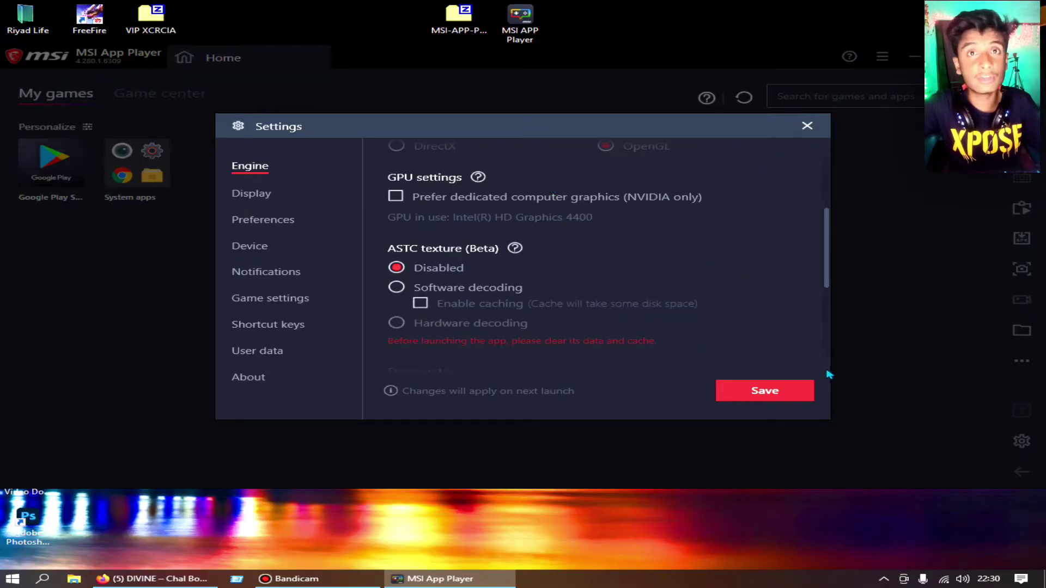
click(768, 391)
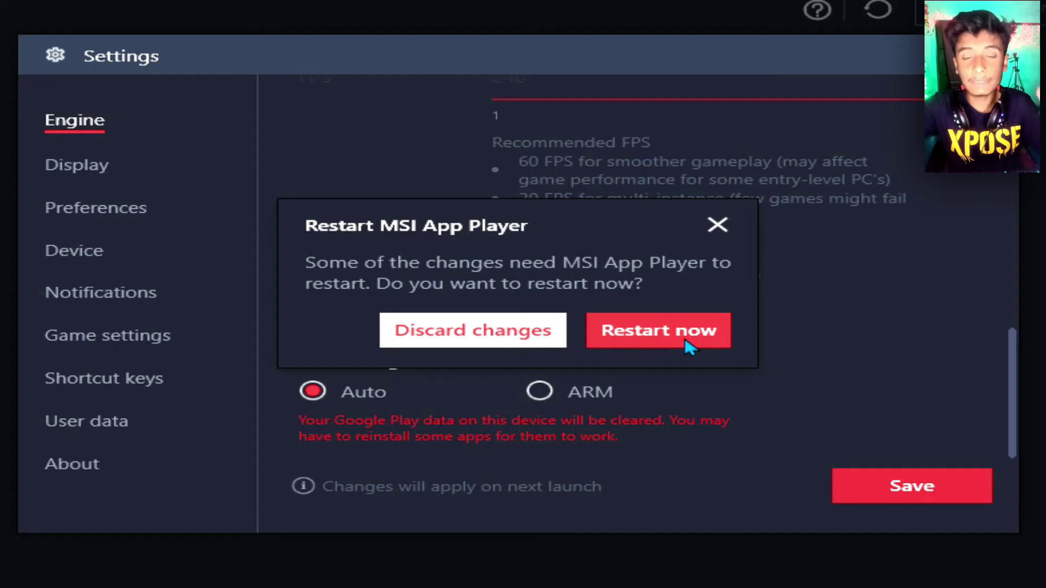
click(687, 341)
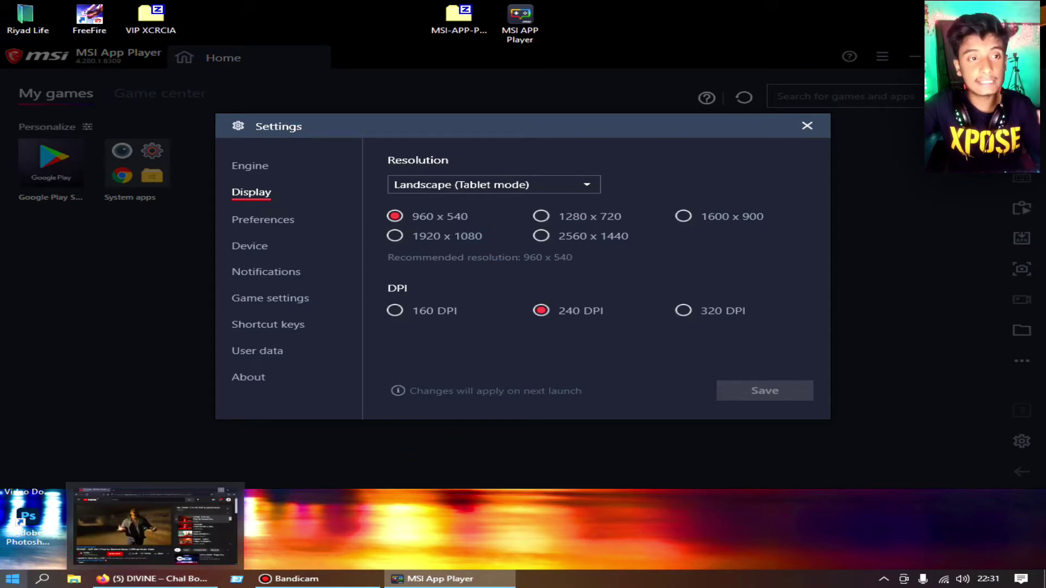
Switch to Windows Settings and examine the System display settings
click(12, 578)
click(22, 525)
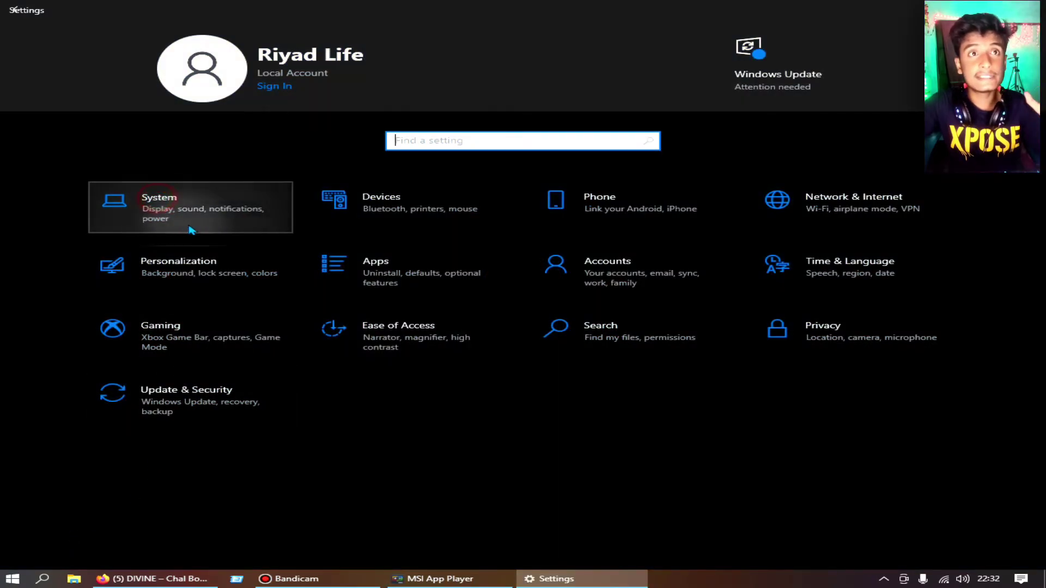
click(182, 222)
scroll(429, 258, down, 2)
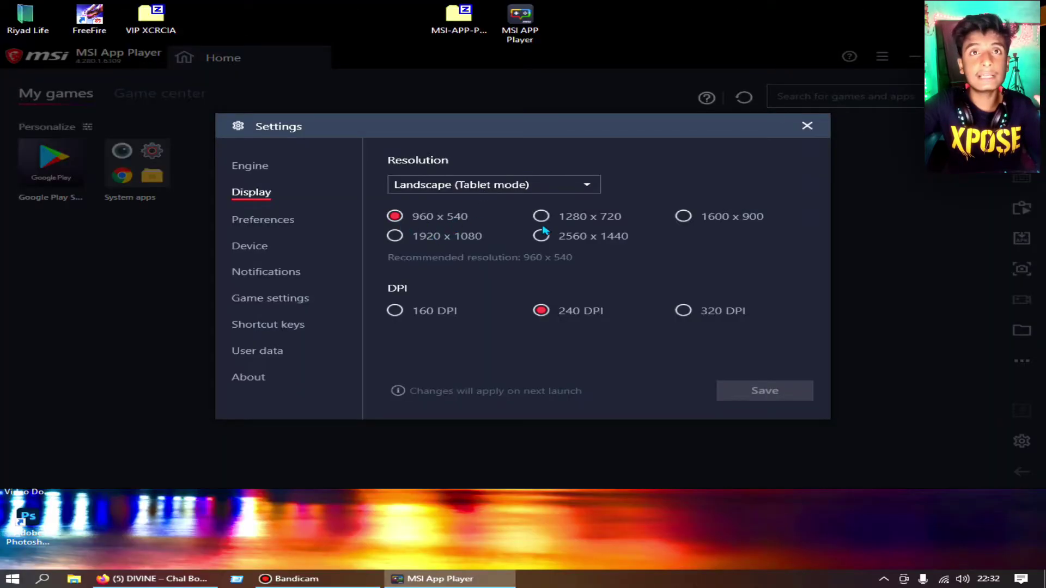
Set the emulator's display resolution to Custom with a width of 1280 and a height of 960
click(452, 186)
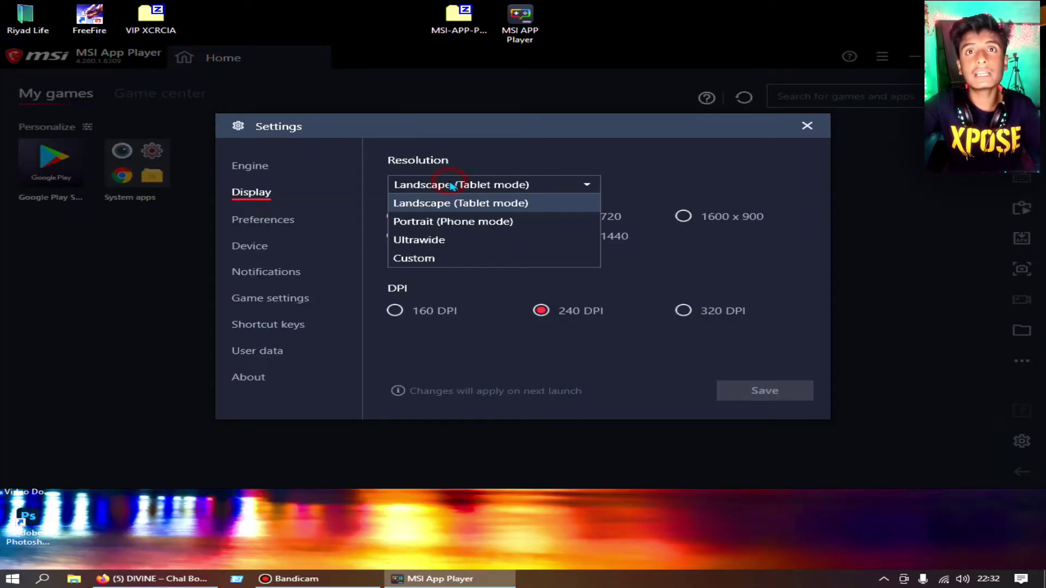
click(439, 258)
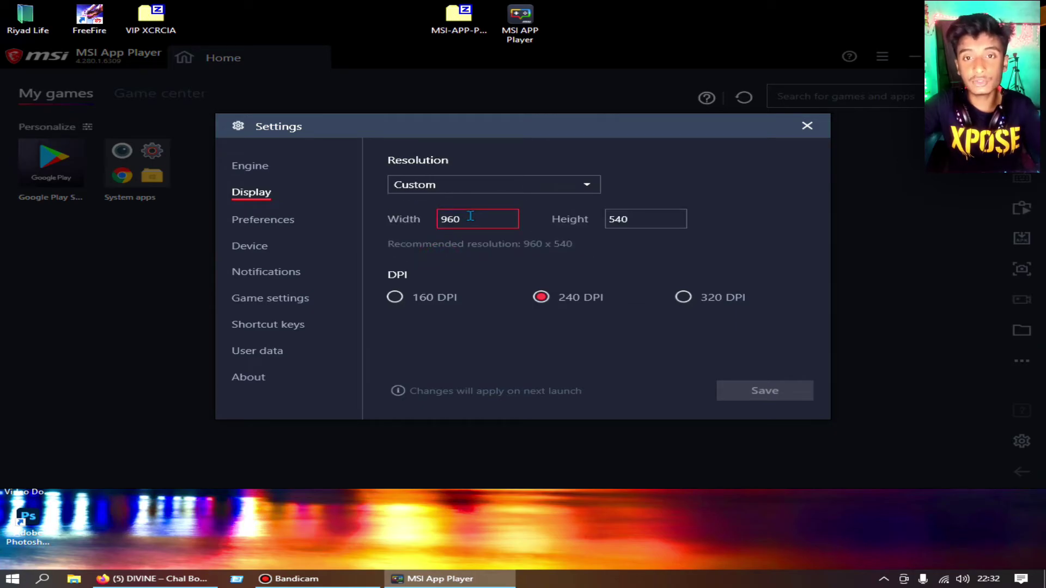
double_click(479, 219)
key(BackSpace)
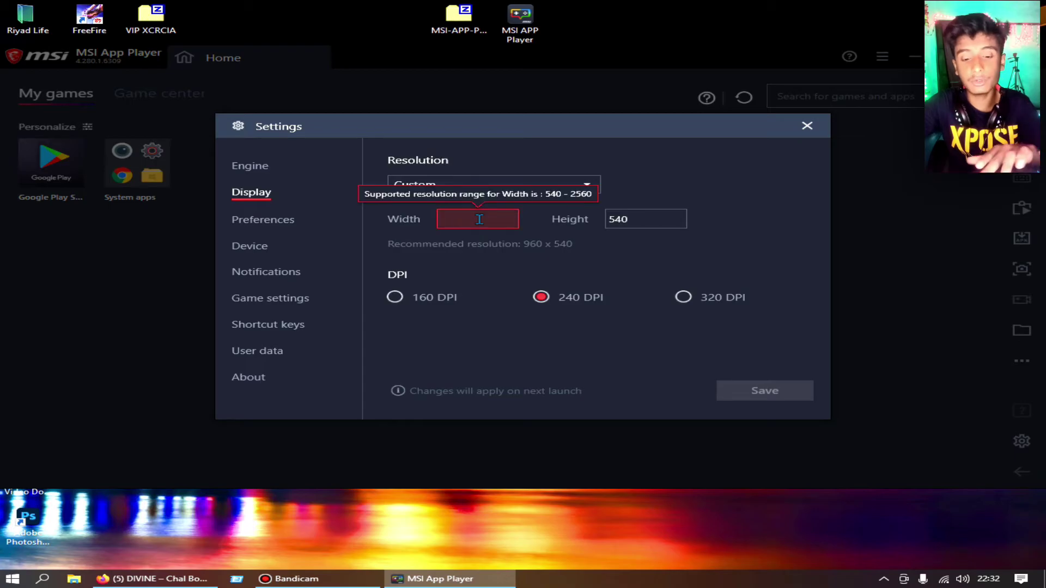
text(1280)
key(Tab)
text(960)
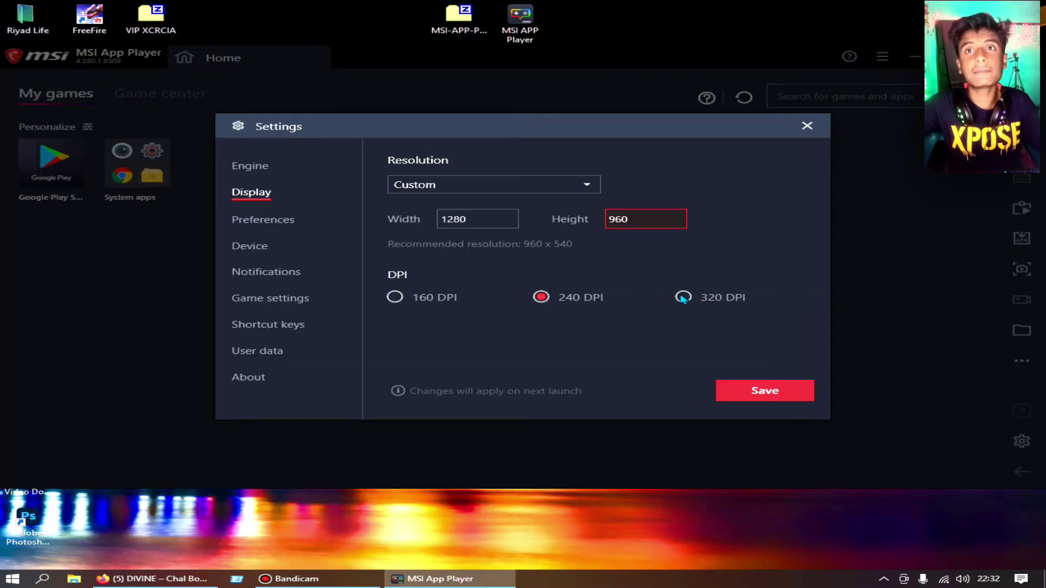
Set the emulator's pixel density to 320 DPI, save the display settings and restart the player
click(682, 298)
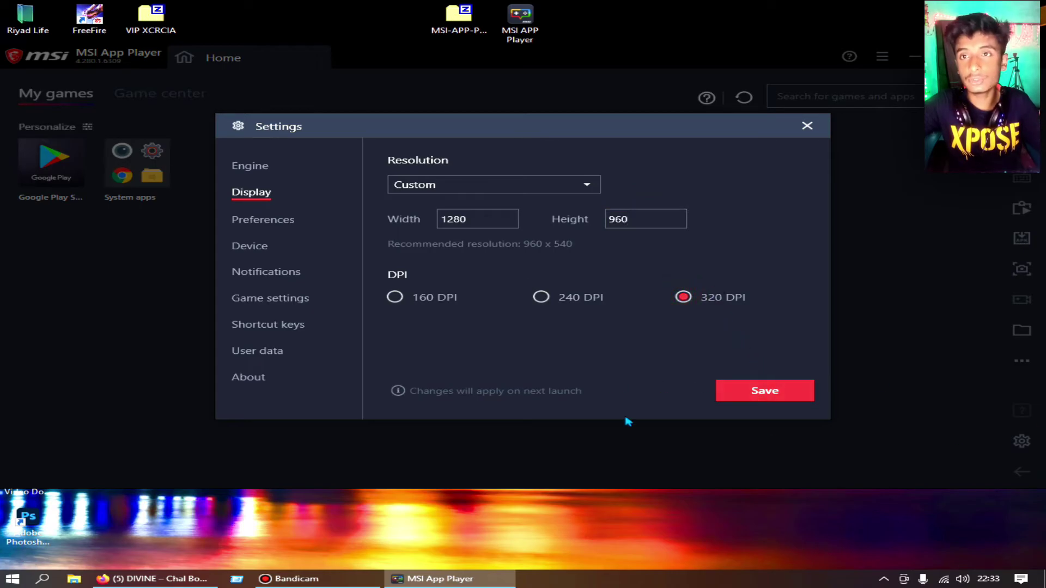
click(790, 391)
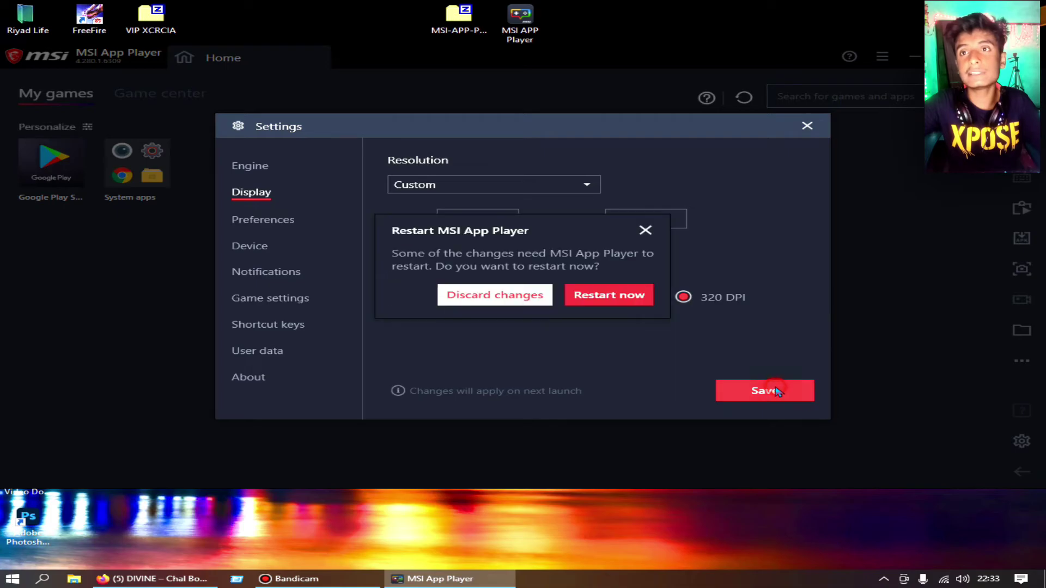
click(626, 296)
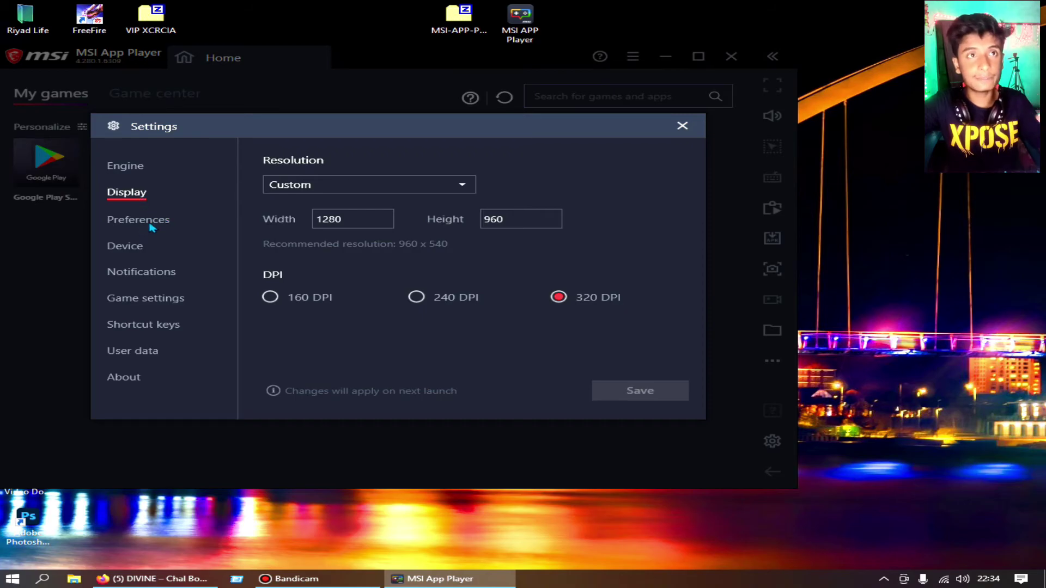
Choose Asus ROG 2 as the emulator's predefined device profile and save it
click(152, 227)
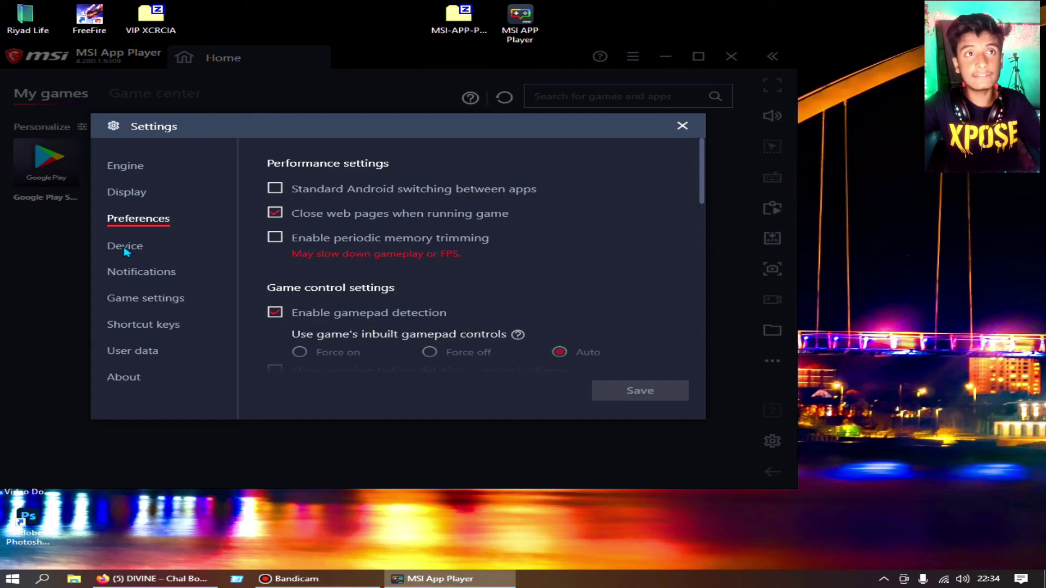
click(143, 248)
click(428, 265)
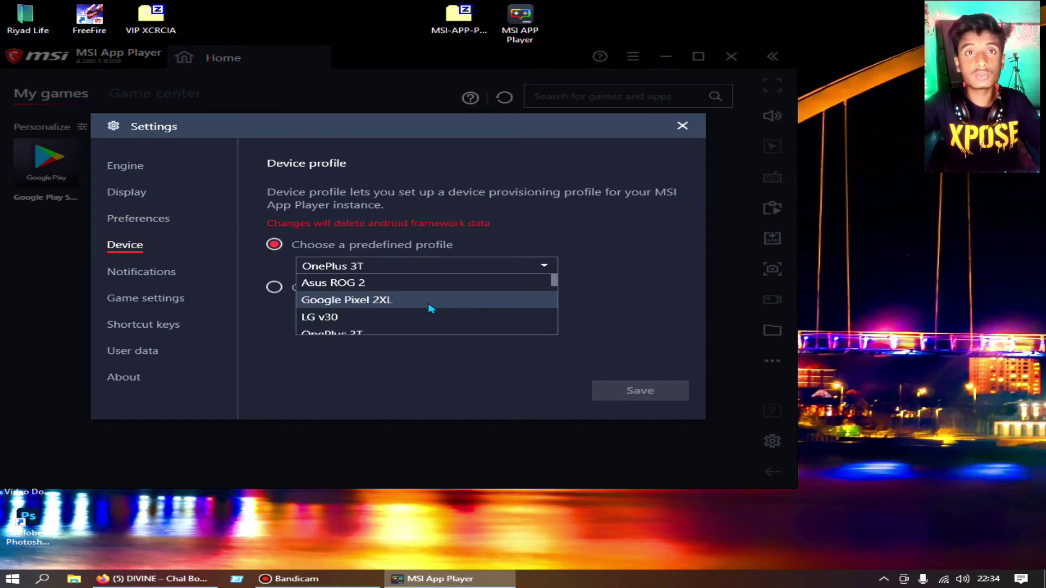
click(351, 284)
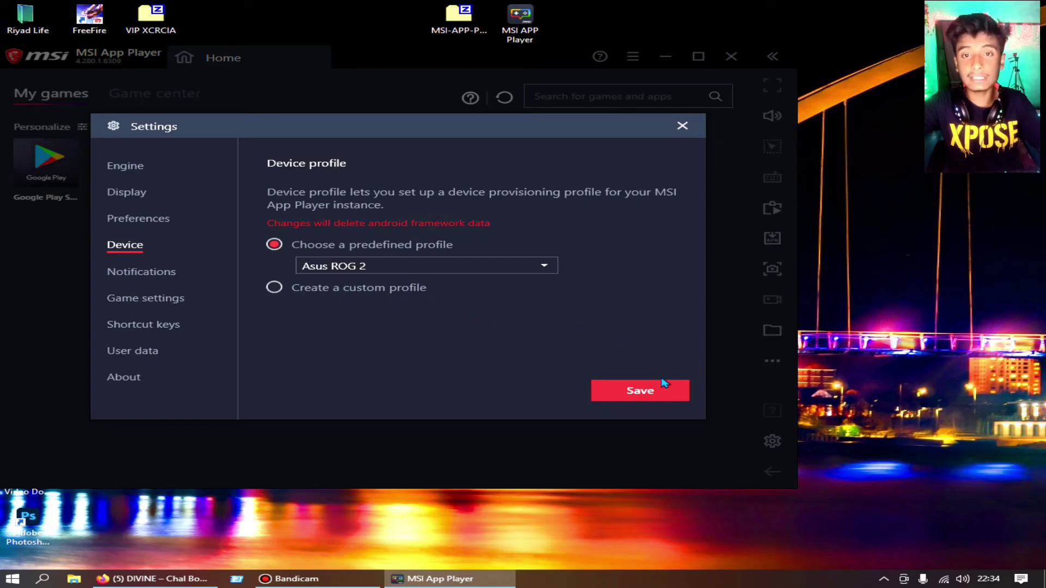
click(614, 400)
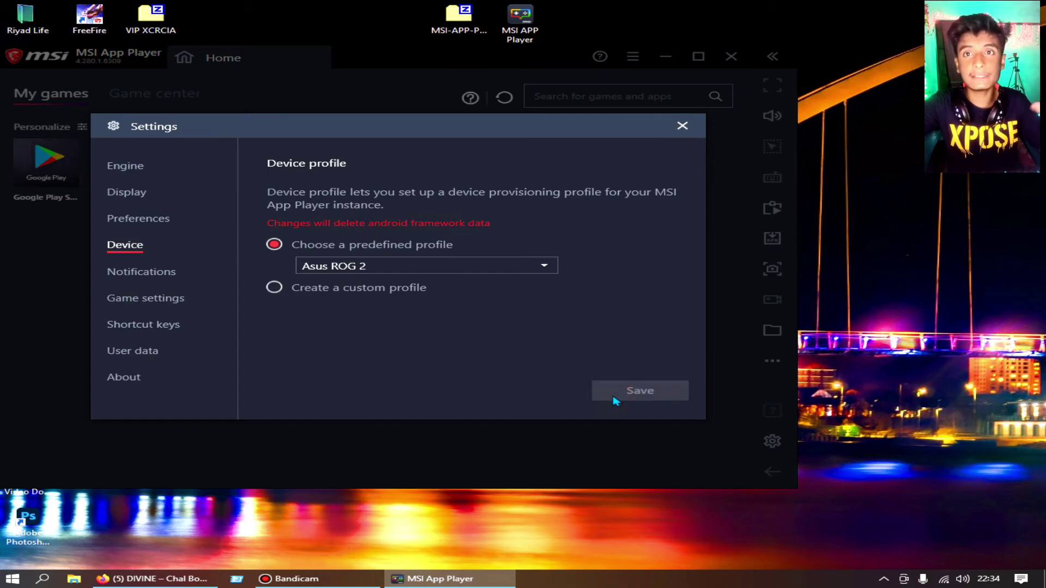
Turn off the sound, ribbon, toast, gamepad, auto-hide and app notifications in the emulator's notification settings
click(138, 276)
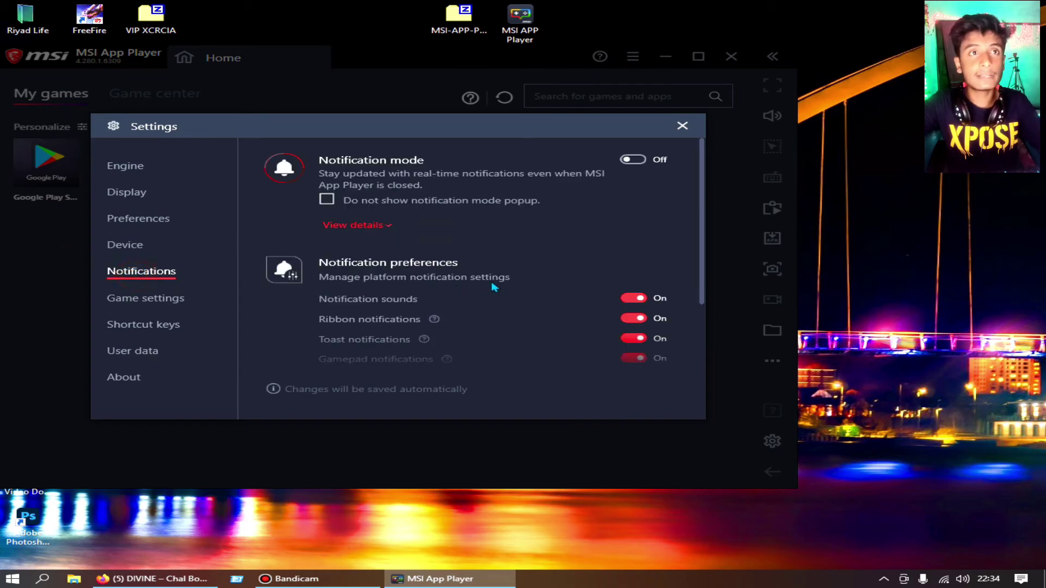
scroll(566, 261, down, 1)
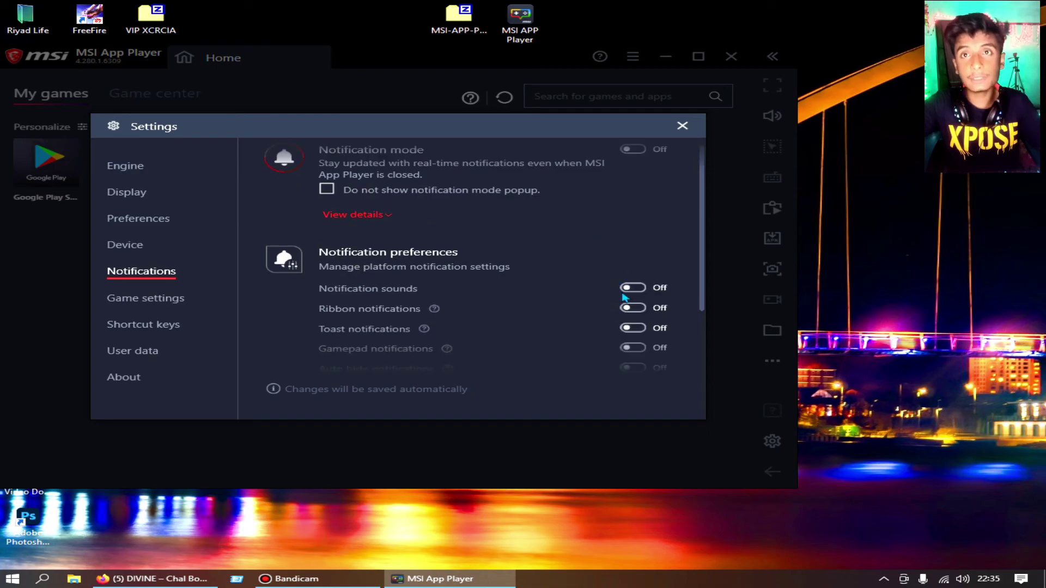
scroll(626, 299, down, 3)
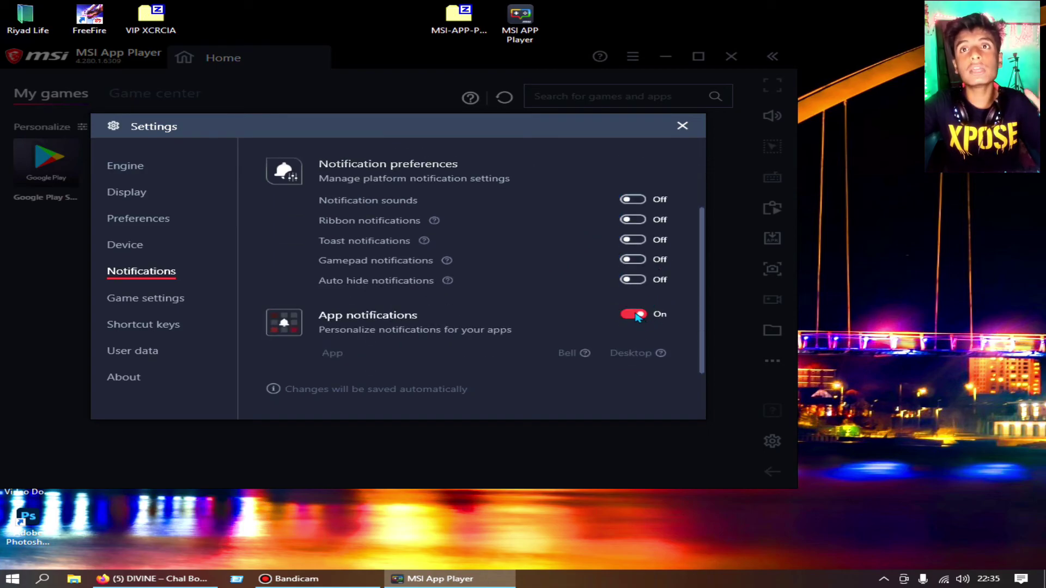
click(636, 315)
Review the emulator's Device, Preferences, Display and Engine settings once more
click(125, 244)
click(139, 218)
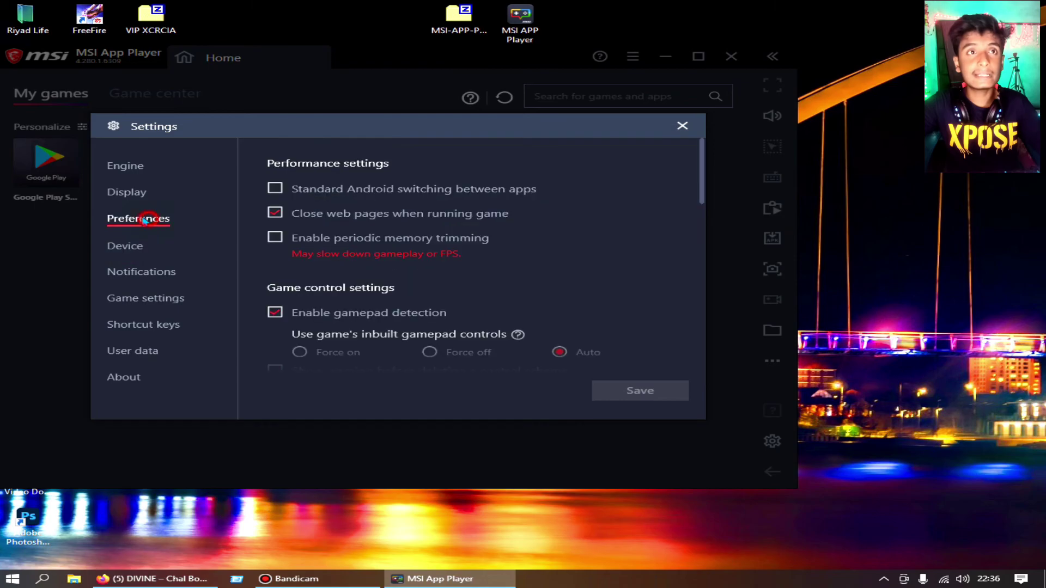
click(127, 192)
click(114, 162)
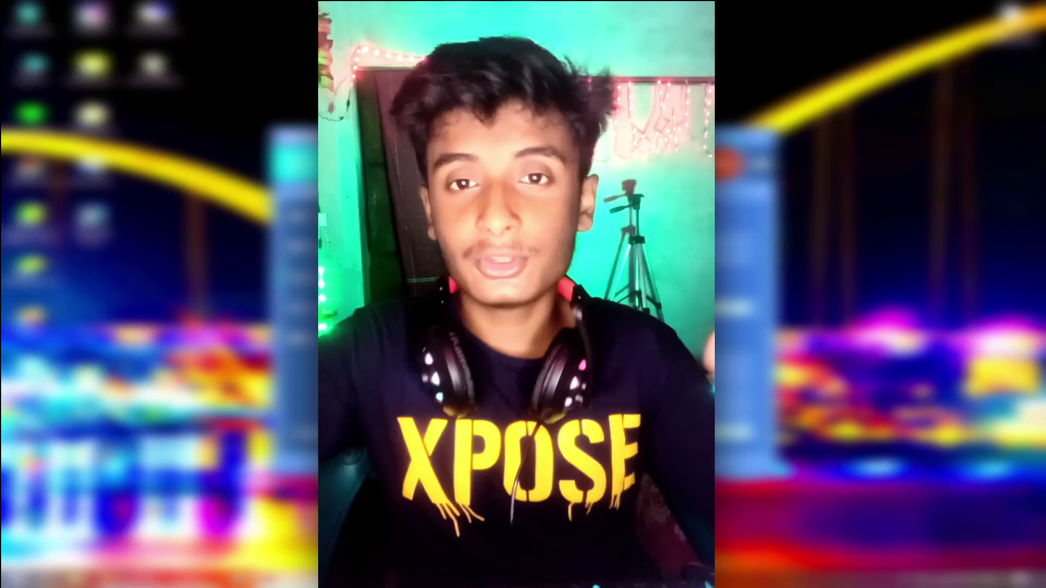